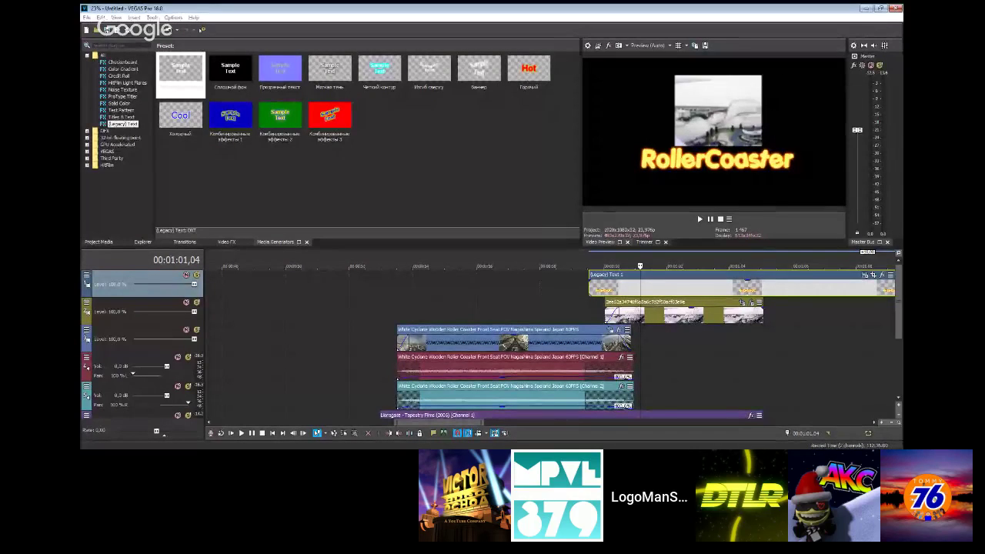
Preview the transition from the roller coaster footage to the RollerCoaster title, replaying it from earlier points on the timeline.
click(582, 263)
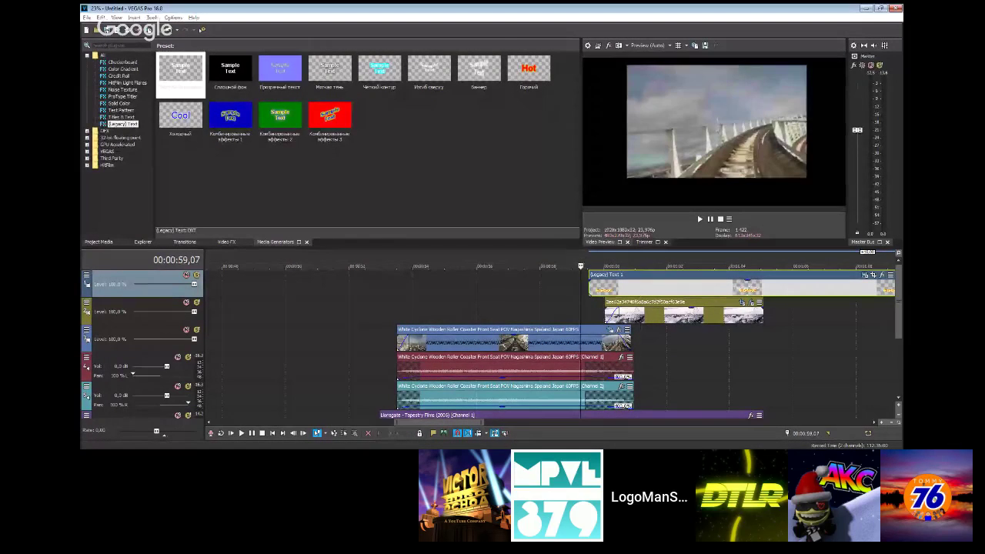
key(space)
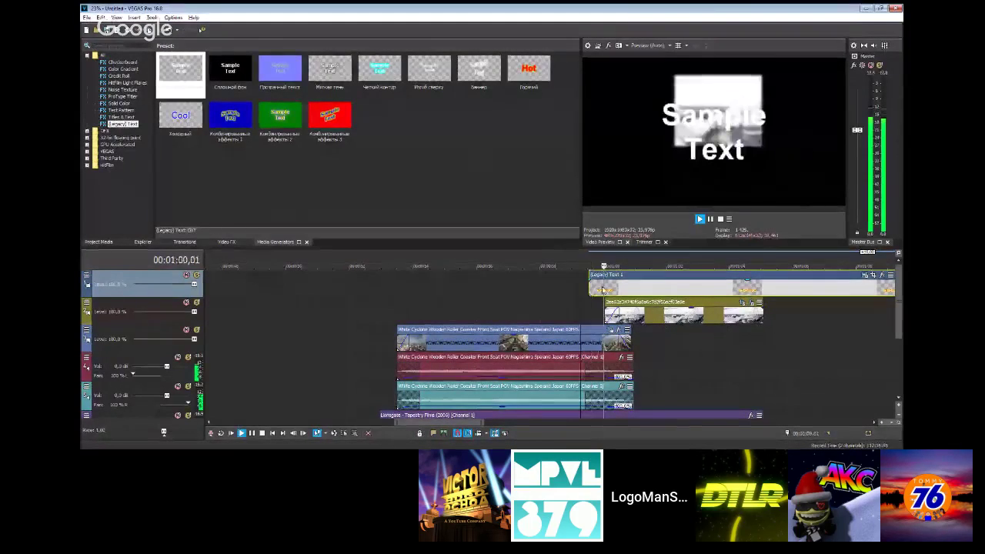
key(Return)
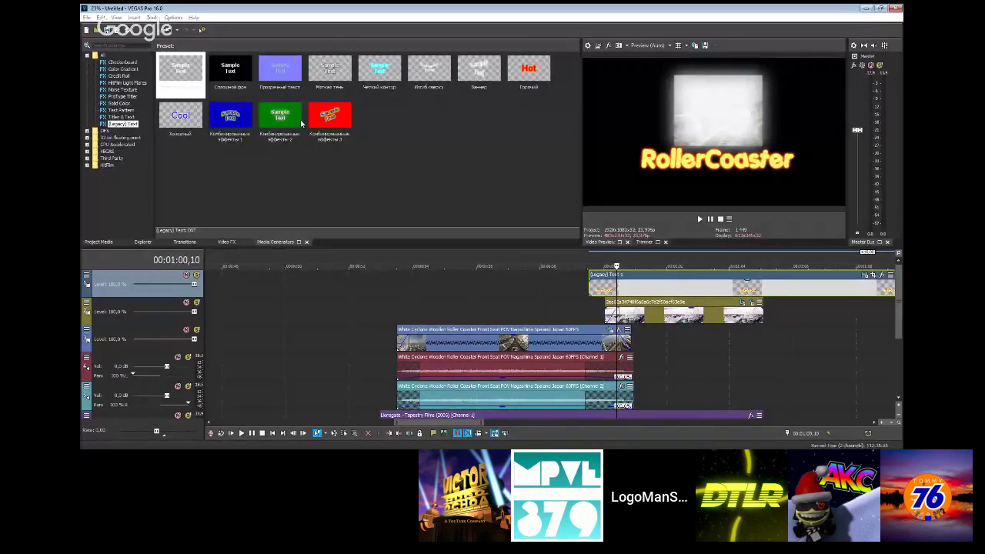
click(699, 218)
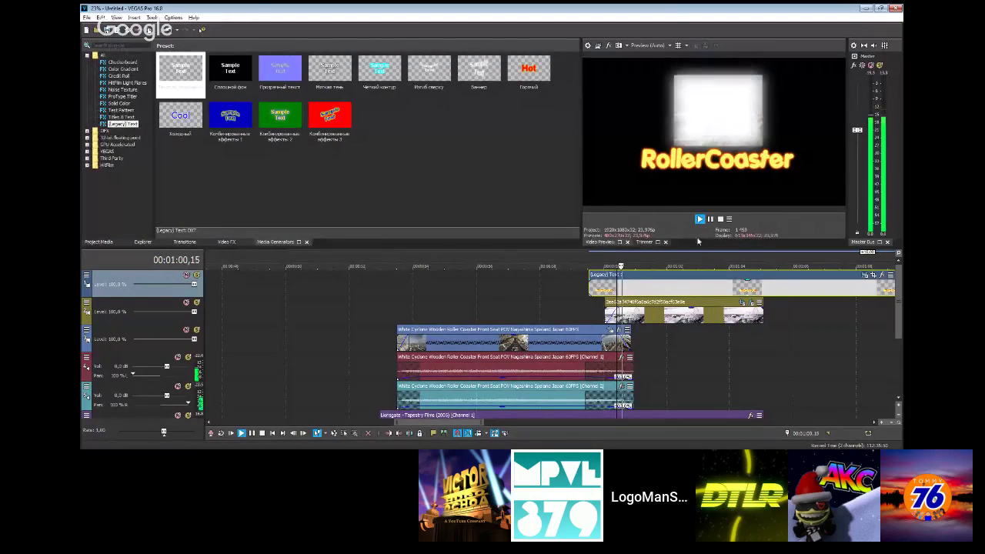
click(521, 258)
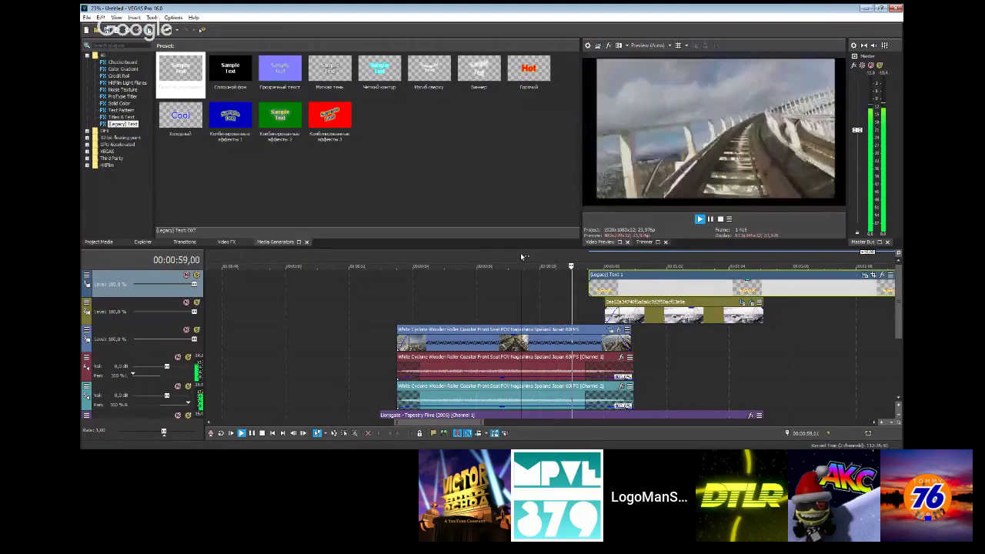
key(Return)
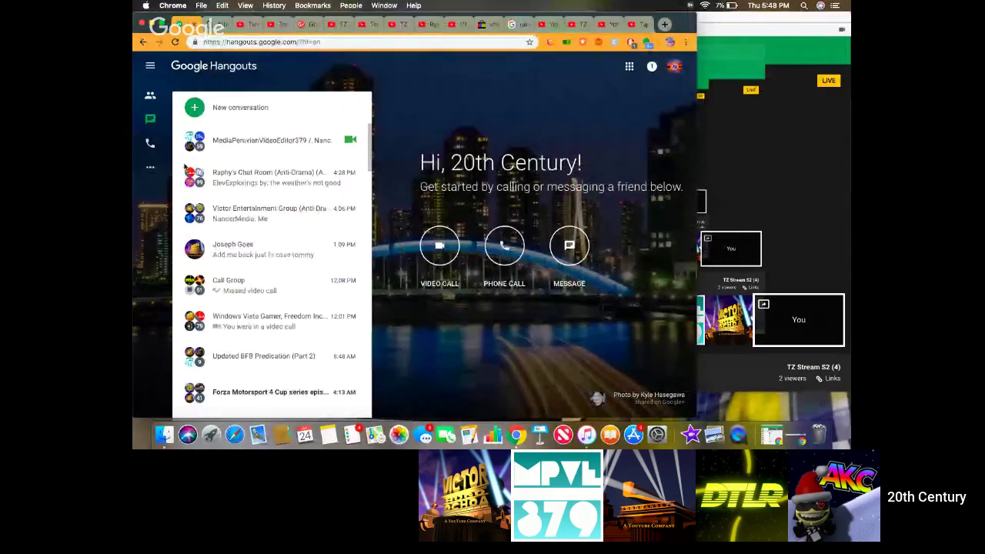
In Google Hangouts, read the latest messages in the group conversation with the active video call, and minimize its chat window.
click(220, 141)
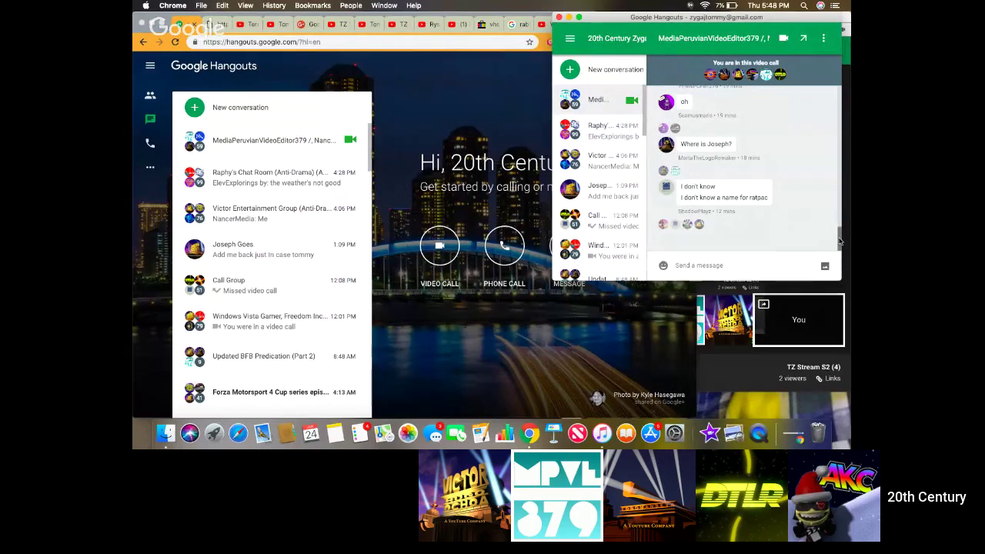
drag(839, 241, 833, 244)
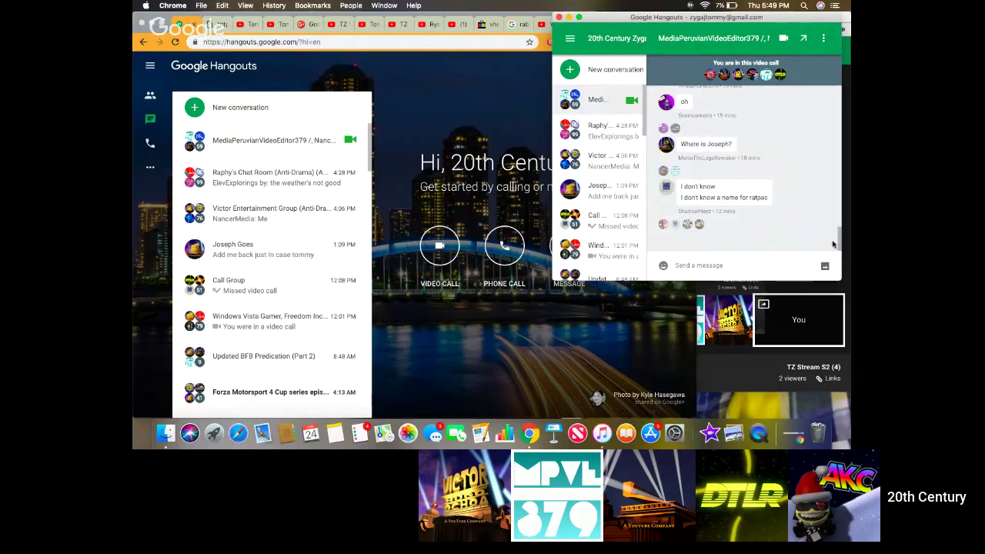
click(570, 18)
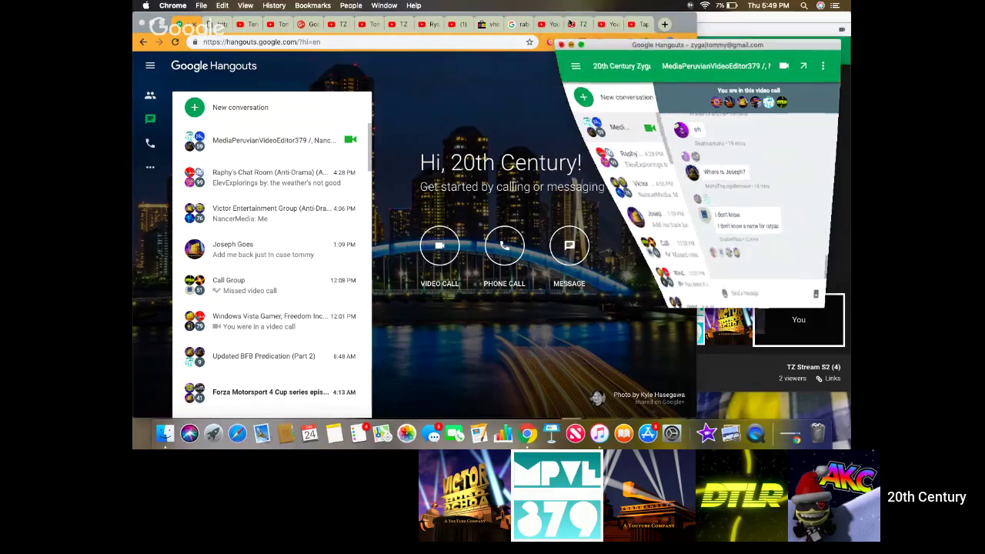
Switch to YouTube and play "Aqualand Moravia - Wild River Onride" from the refreshed home recommendations.
click(634, 25)
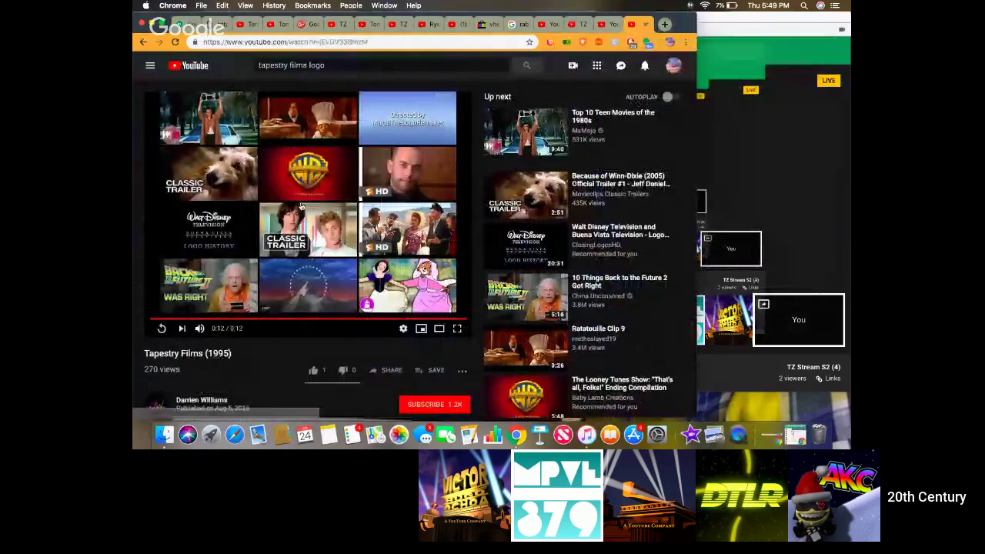
click(201, 66)
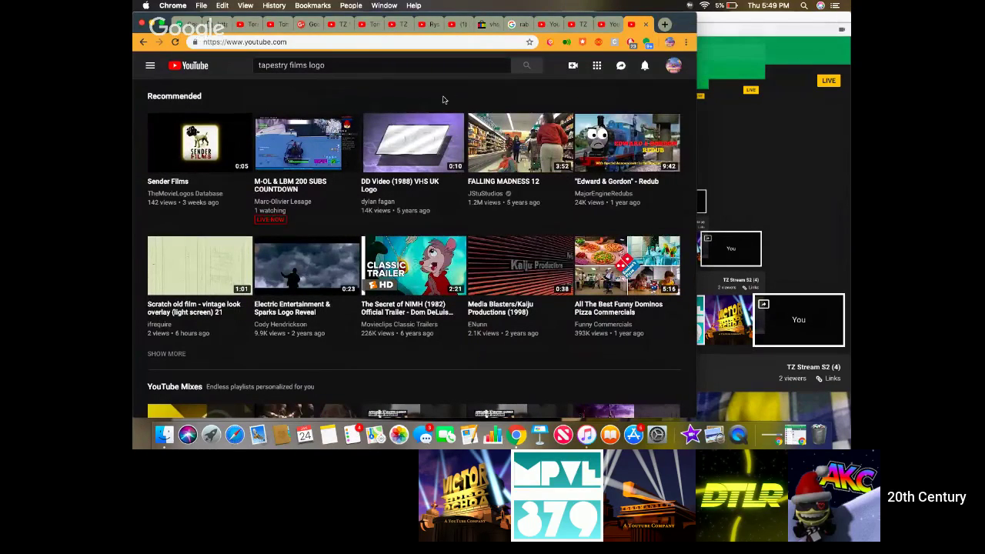
click(202, 67)
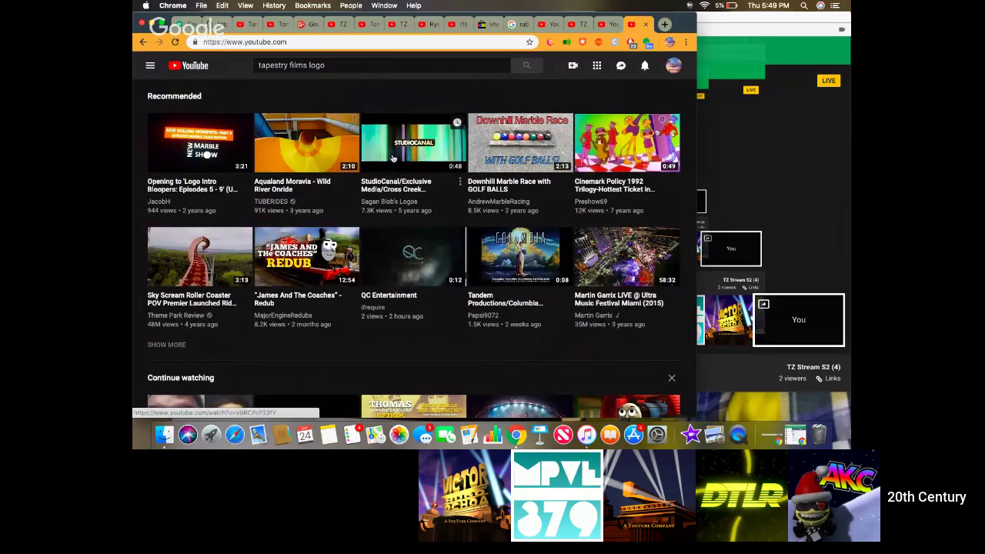
click(295, 156)
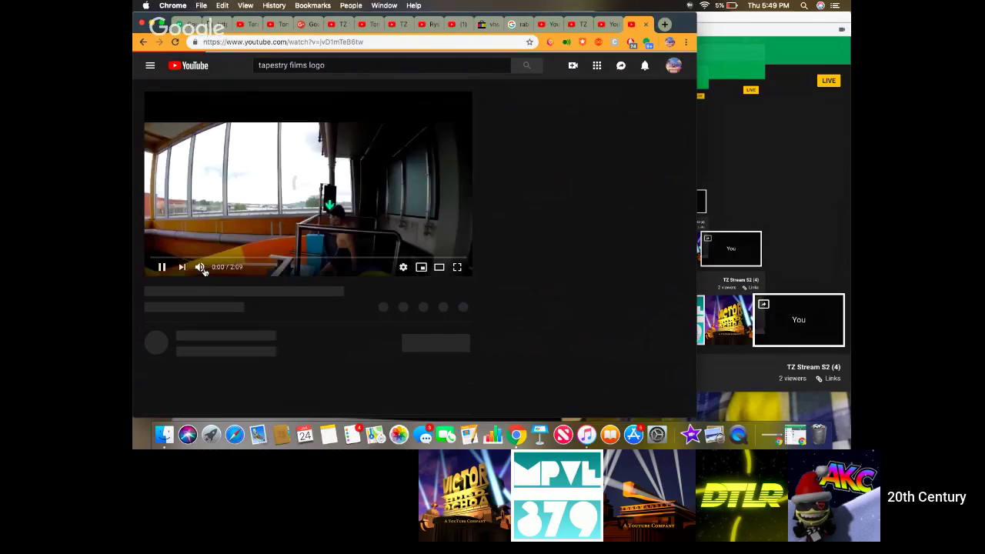
mouse_move(203, 271)
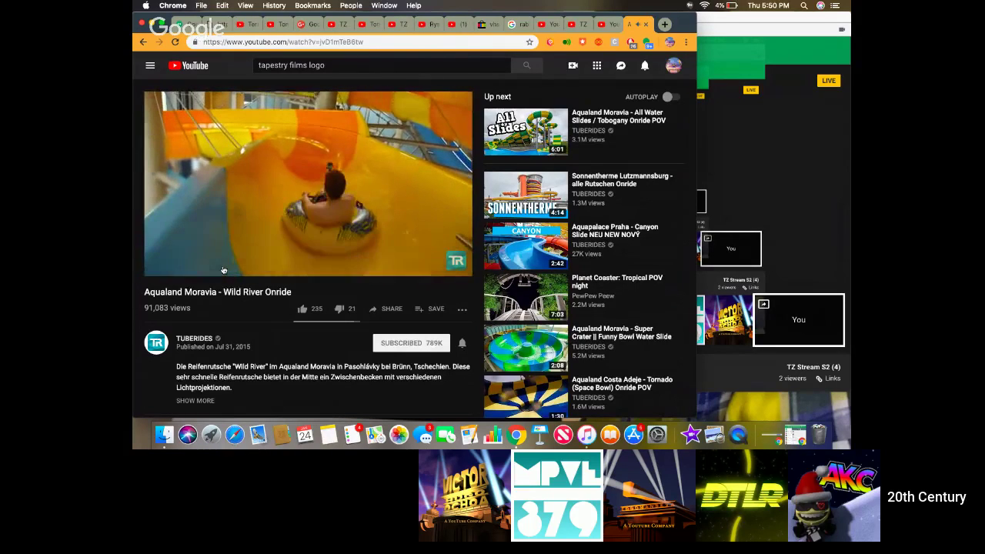
Play the suggested video "Aqualand Costa Adeje - Tornado (Space Bowl) Onride POV", skipping to 0:12 and further ahead, and lower the player volume.
click(179, 65)
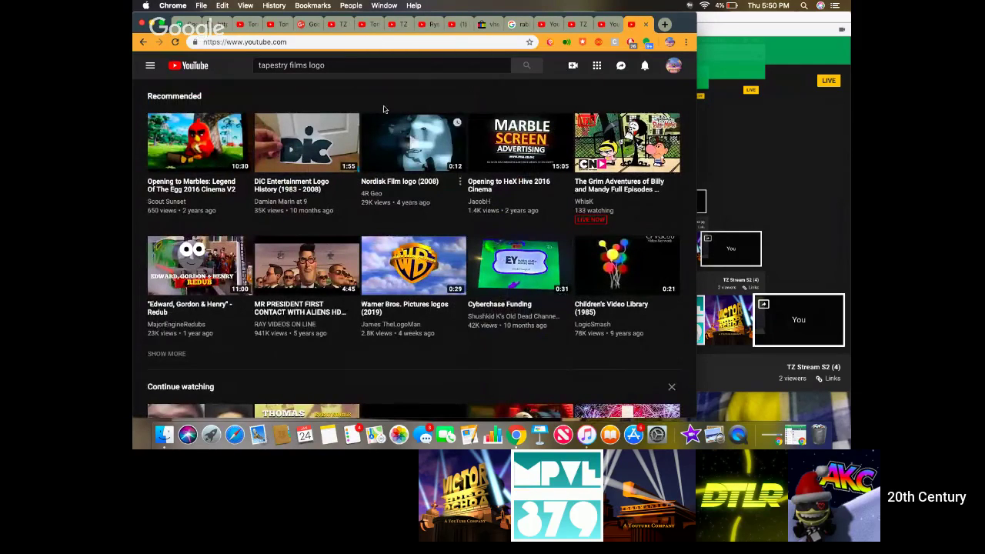
click(141, 43)
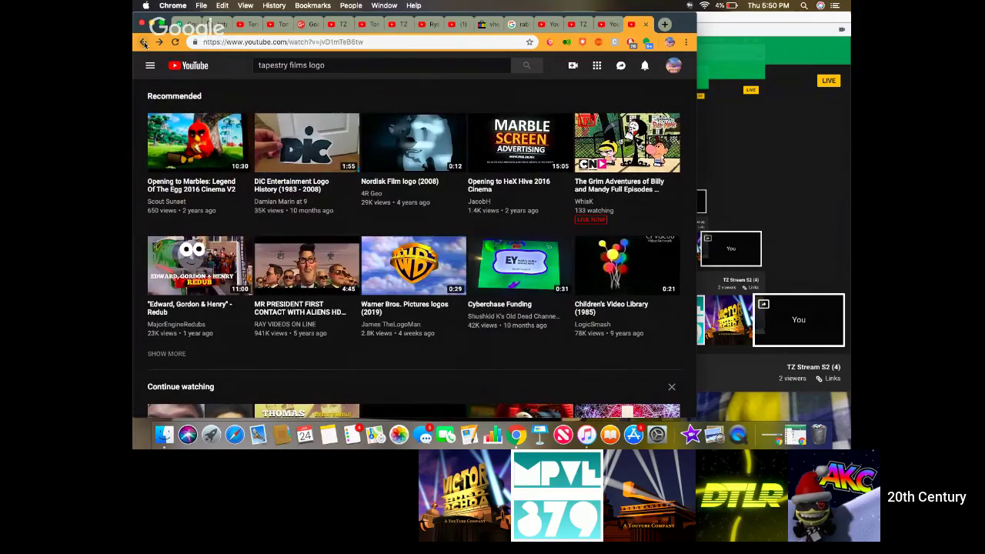
click(508, 393)
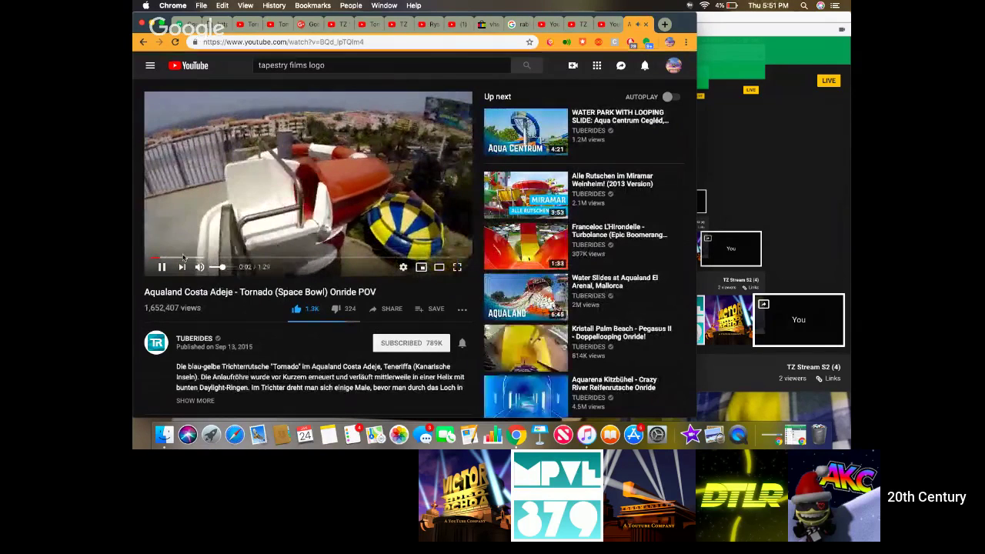
click(194, 259)
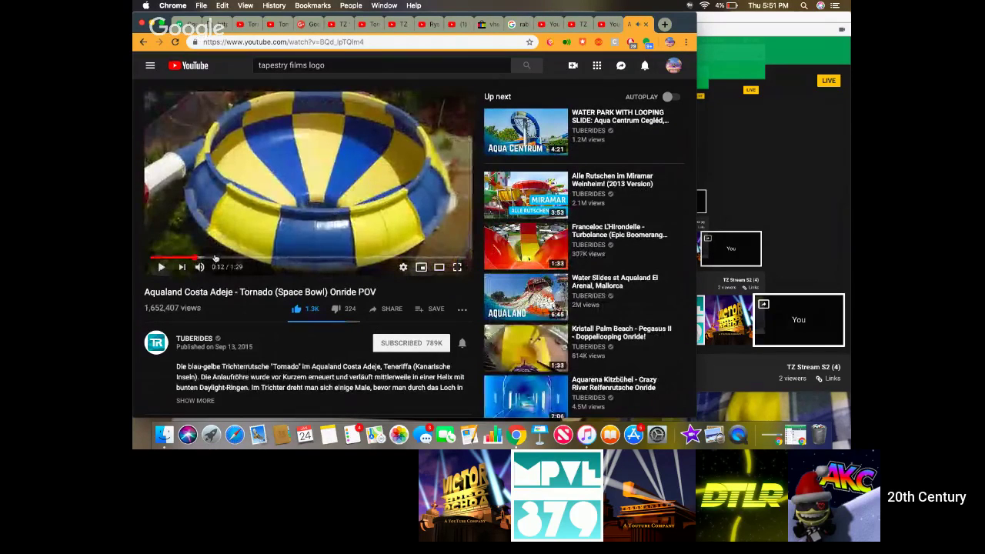
click(236, 258)
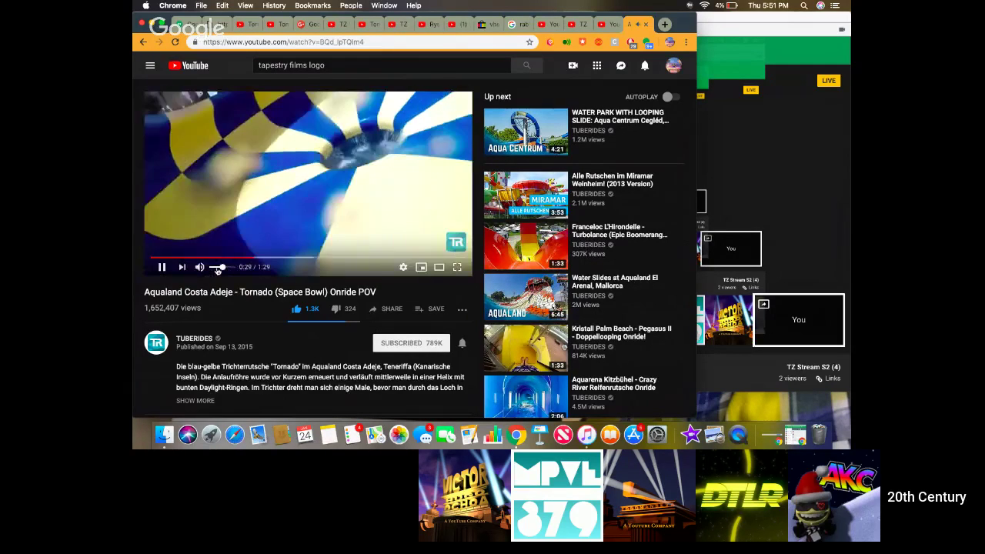
click(215, 269)
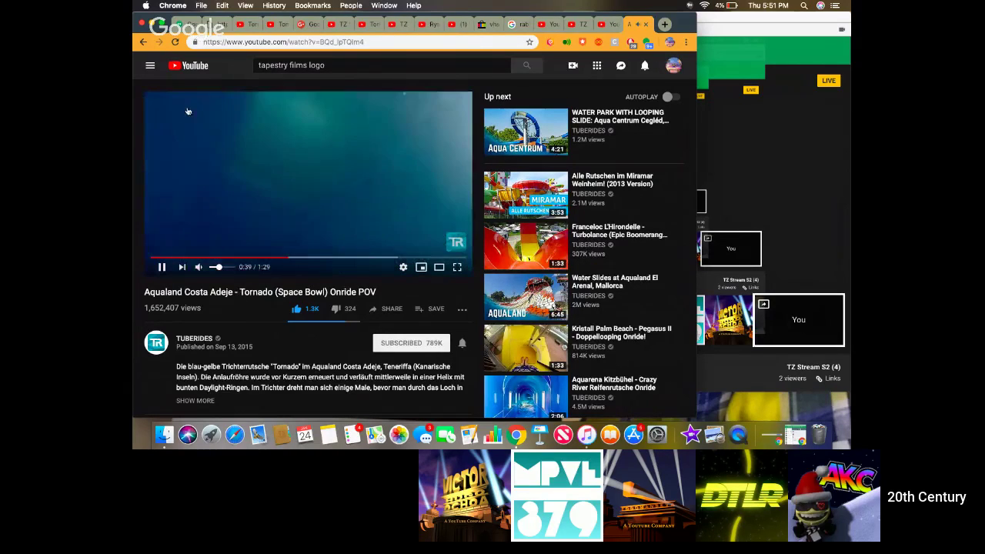
Refresh the YouTube home recommendations until a video of interest appears, and open "25 Minute Movie Searching Stream".
click(173, 66)
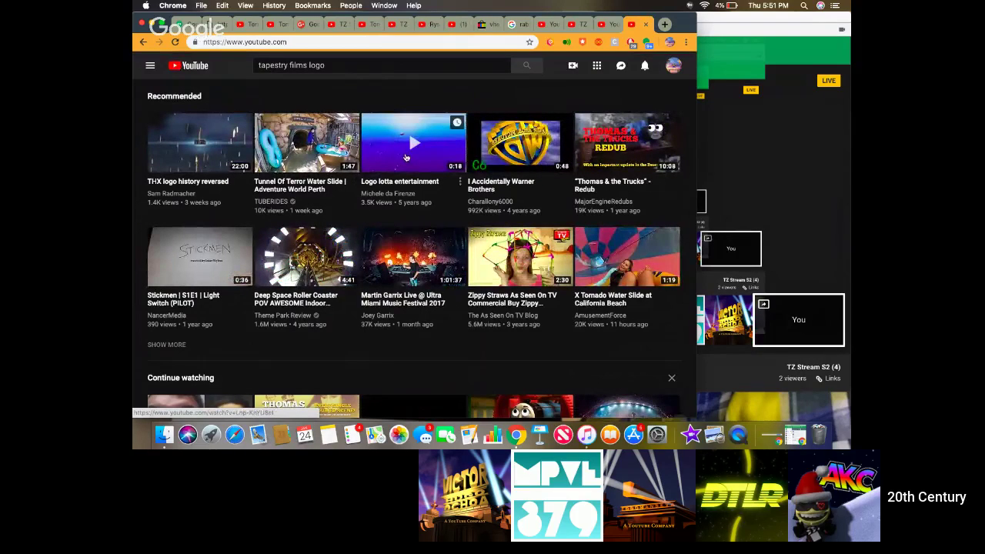
click(188, 73)
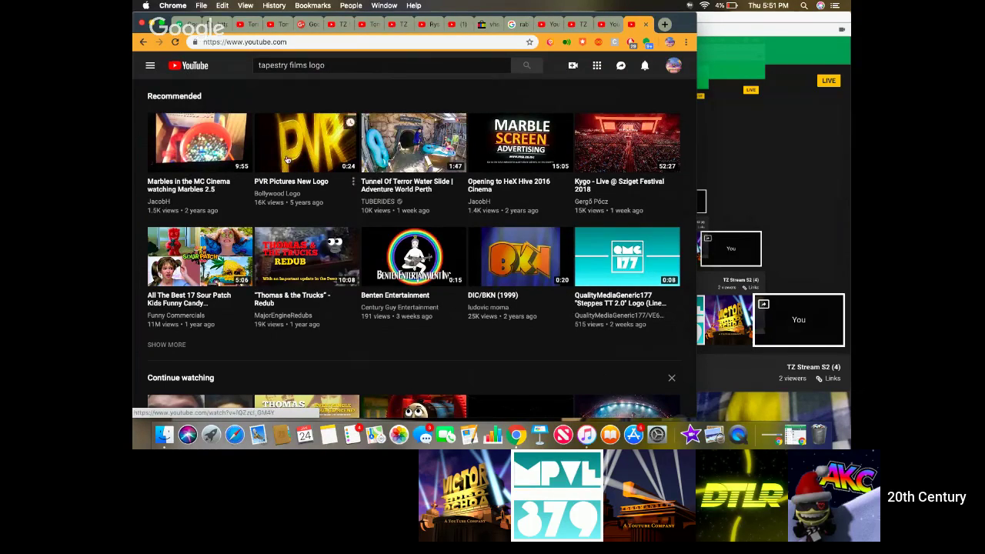
click(191, 68)
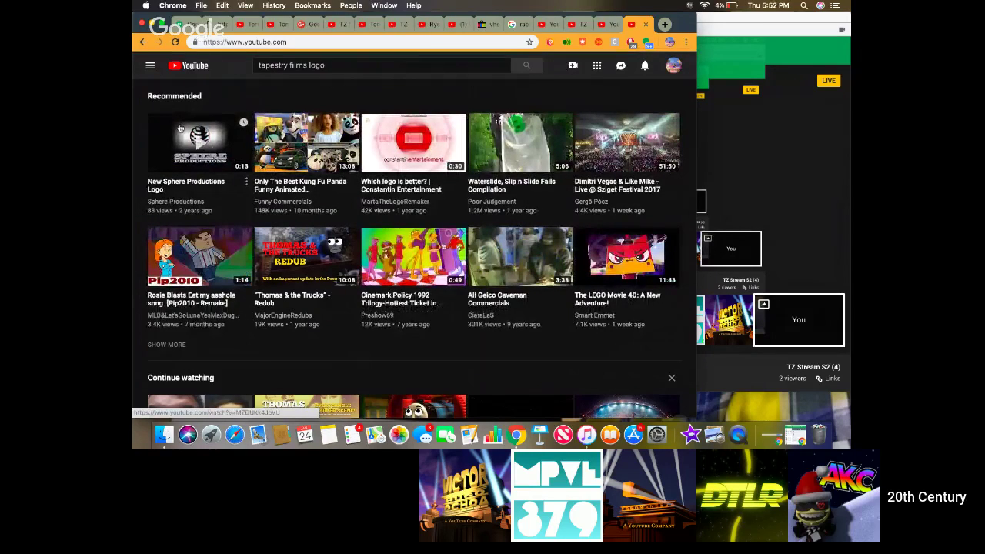
click(181, 67)
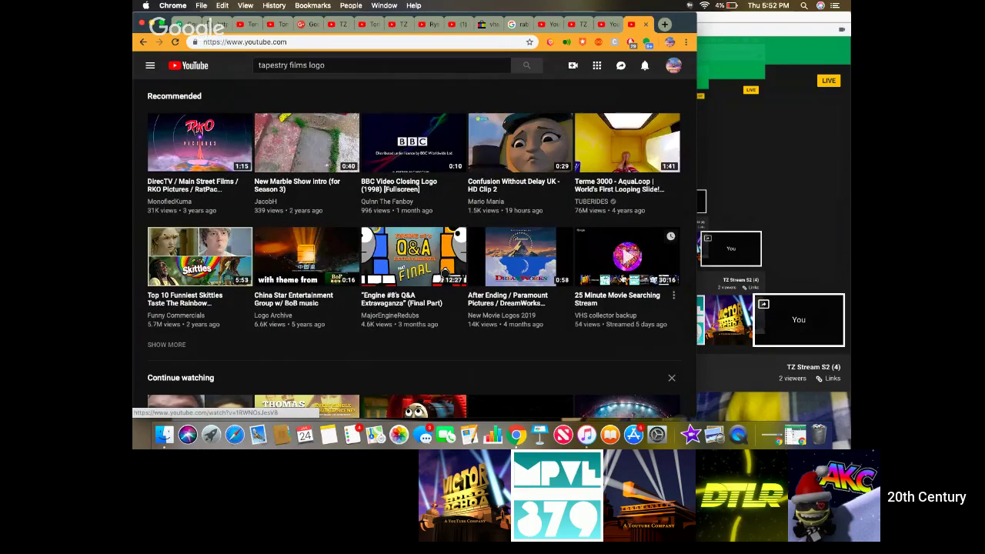
click(623, 279)
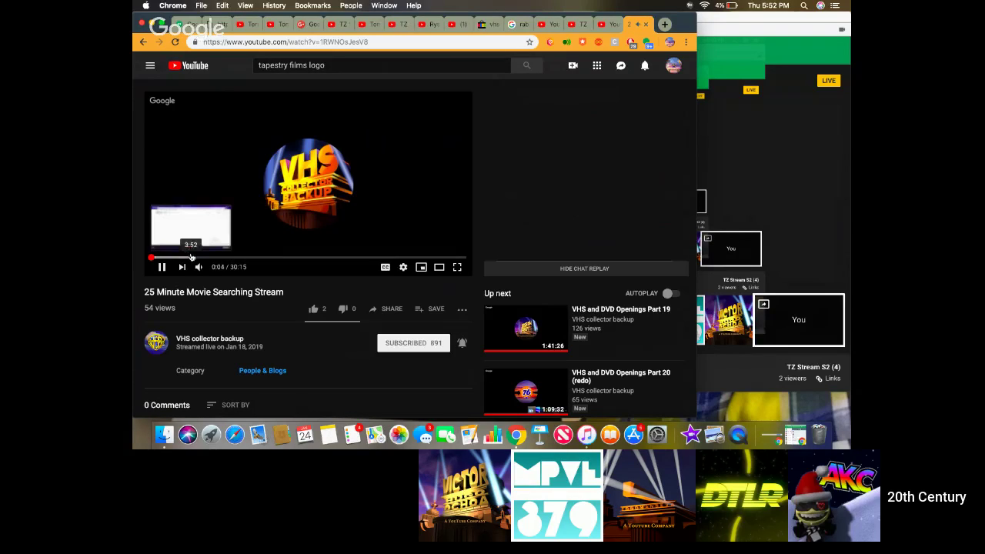
Skip the stream replay ahead to 8:10 and on to about 20:37, and pause it.
click(237, 259)
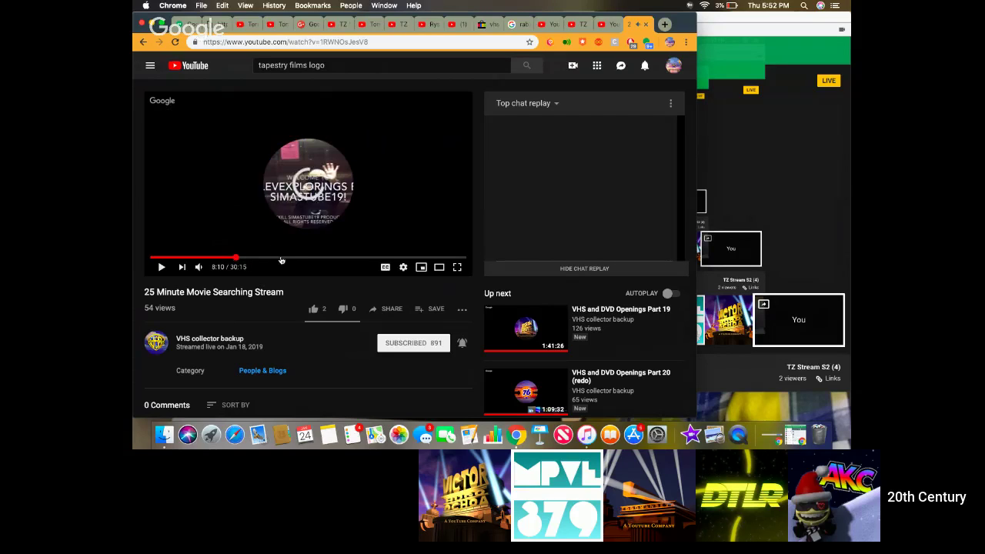
click(365, 259)
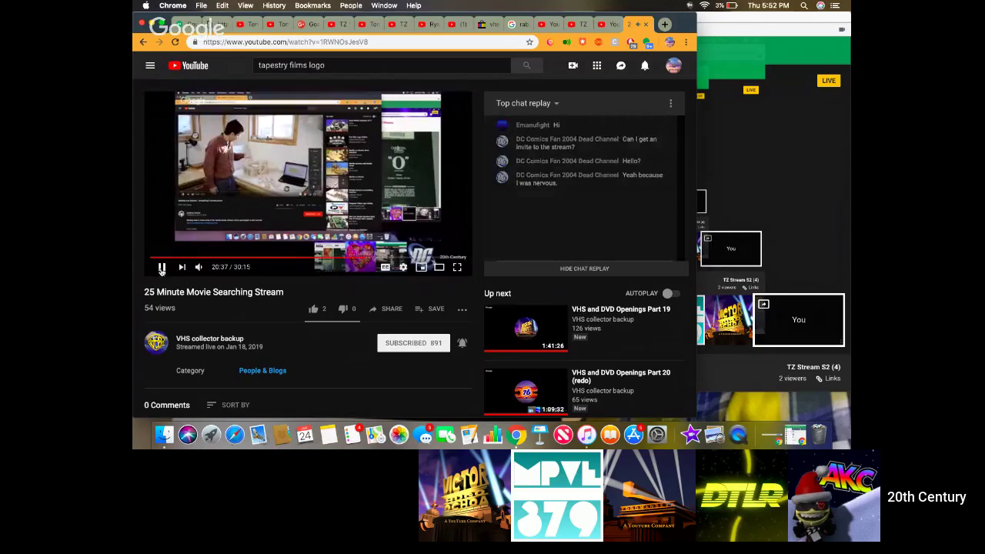
click(161, 264)
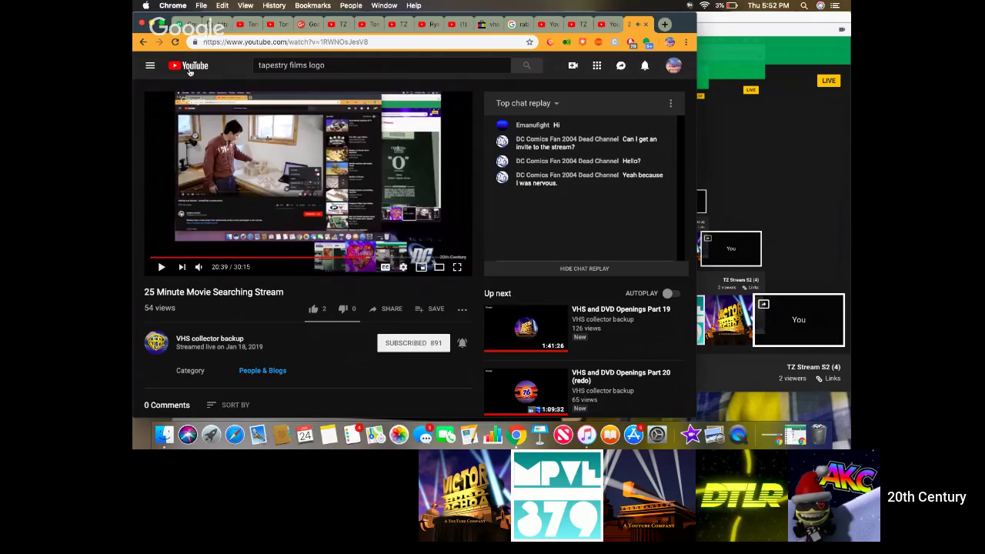
Return to the YouTube home page and lower the computer's sound volume.
click(188, 69)
key(XF86AudioRaiseVolume)
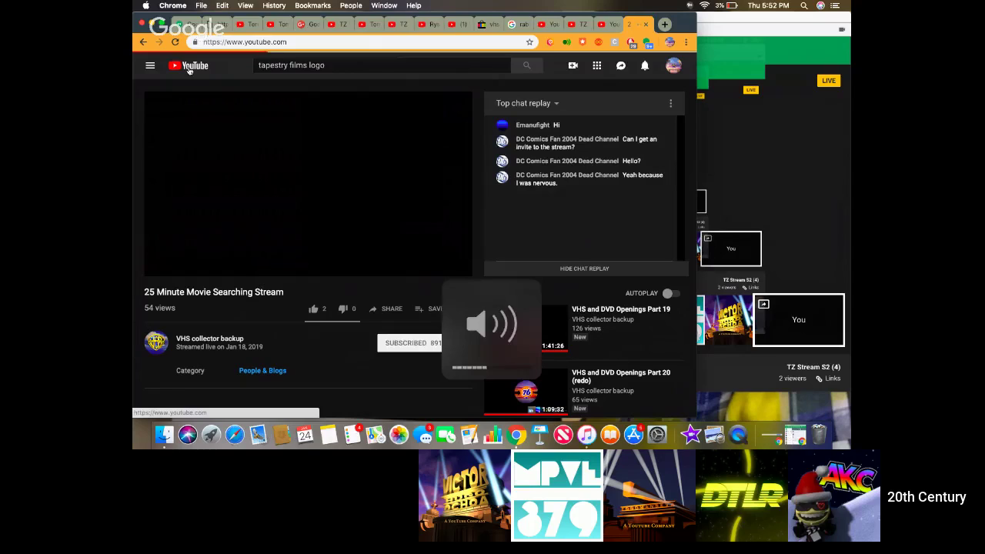
key(XF86AudioLowerVolume)
key(XF86AudioLowerVolume)
key(XF86AudioLowerVolume)
key(XF86AudioLowerVolume)
key(XF86AudioLowerVolume)
key(XF86AudioLowerVolume)
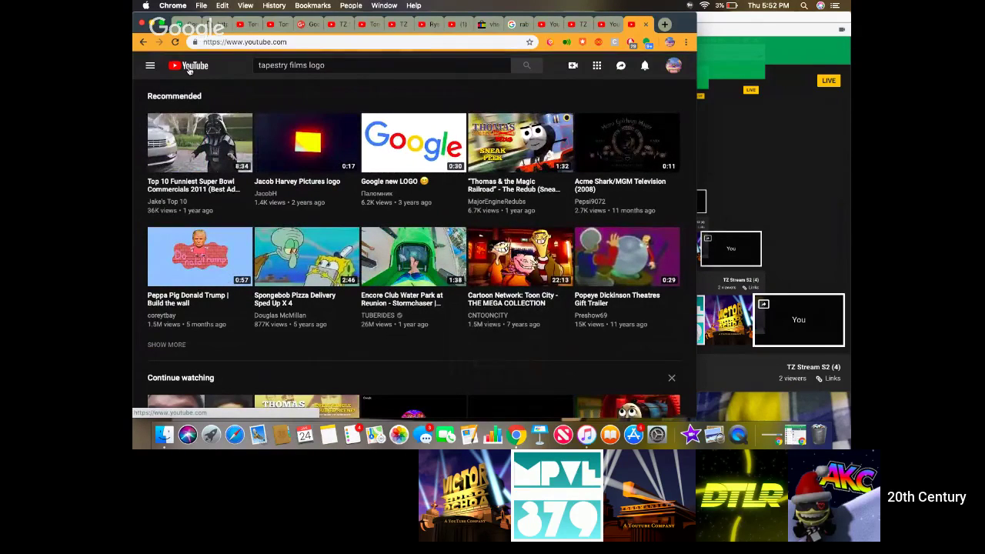
key(XF86AudioRaiseVolume)
key(XF86AudioRaiseVolume)
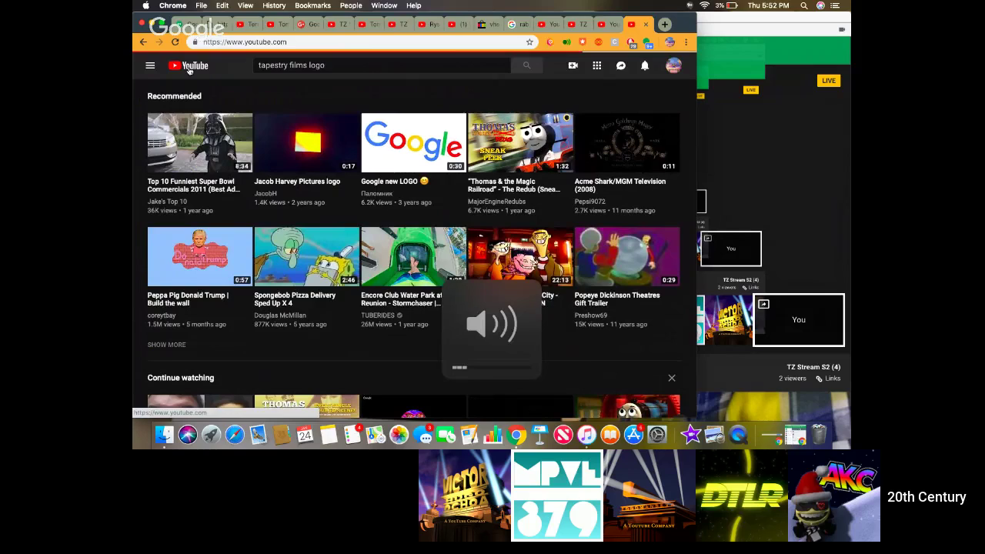
Refresh the home recommendations, play "Team Work Production House Ltd Logo" and raise the sound volume.
click(189, 70)
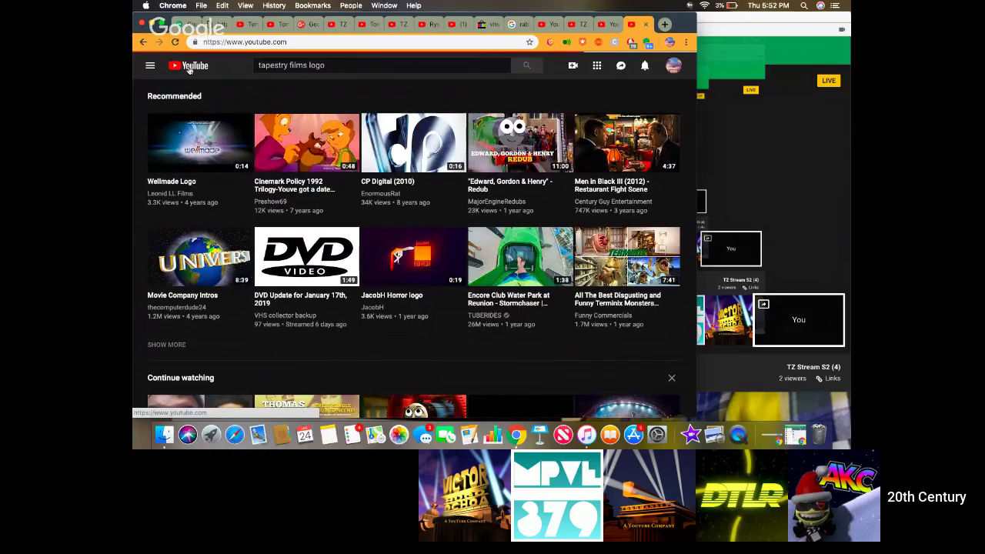
click(189, 70)
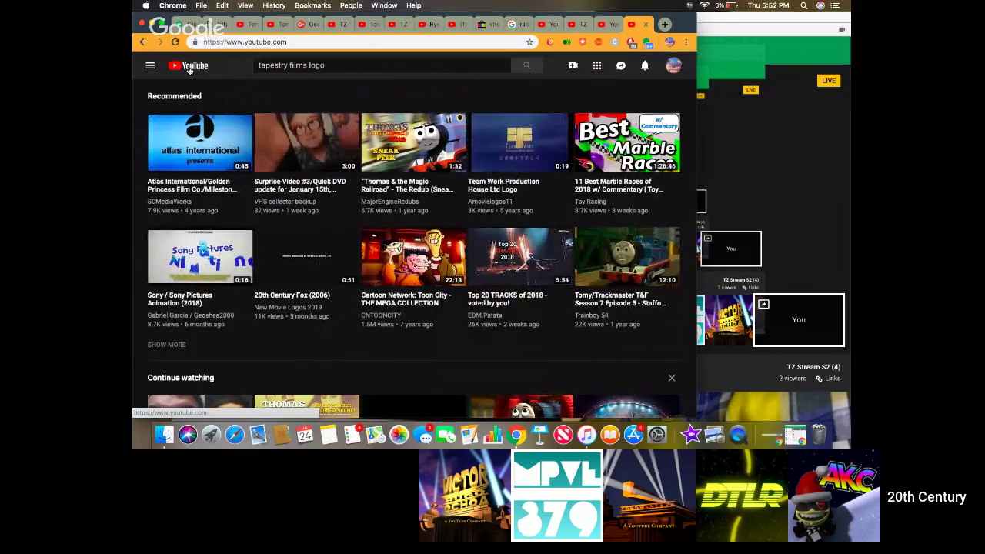
click(374, 175)
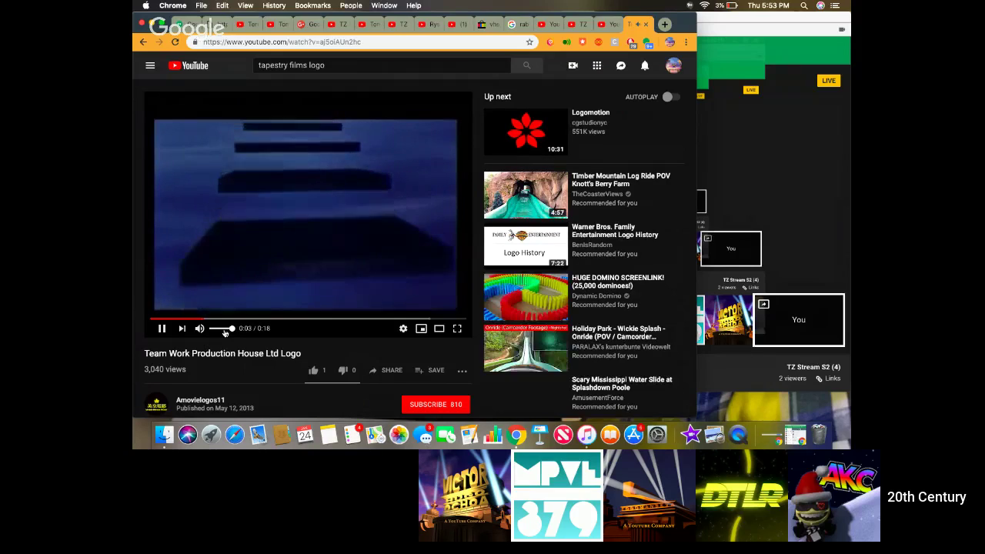
key(XF86AudioRaiseVolume)
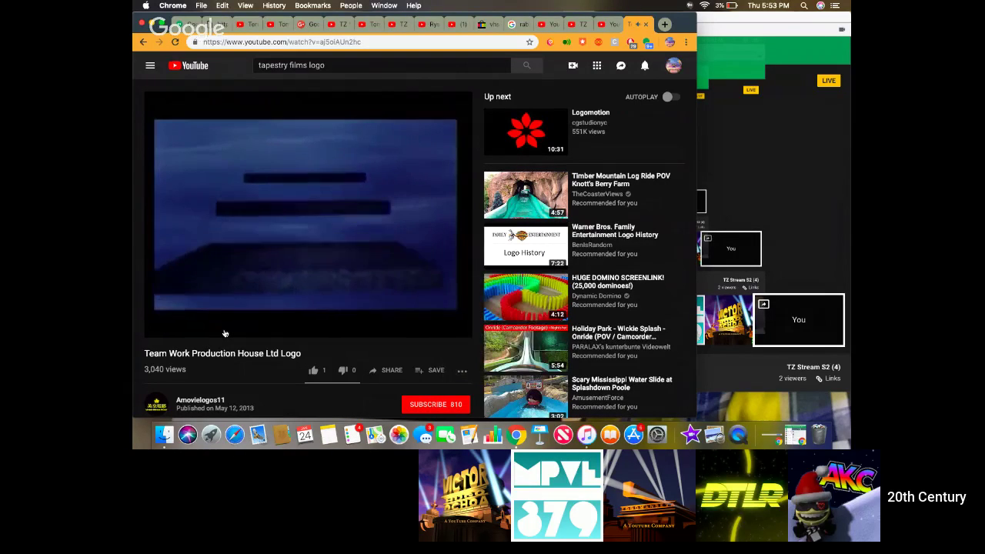
Return to the YouTube home page, play "Which distribution logo is BETTER? (again)", and replay it with the sound volume raised.
mouse_move(164, 328)
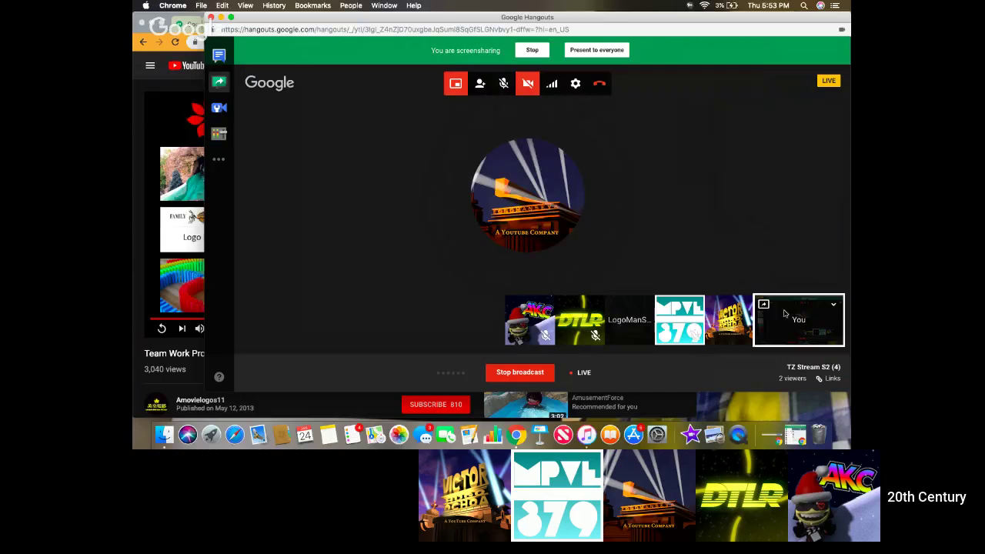
click(182, 65)
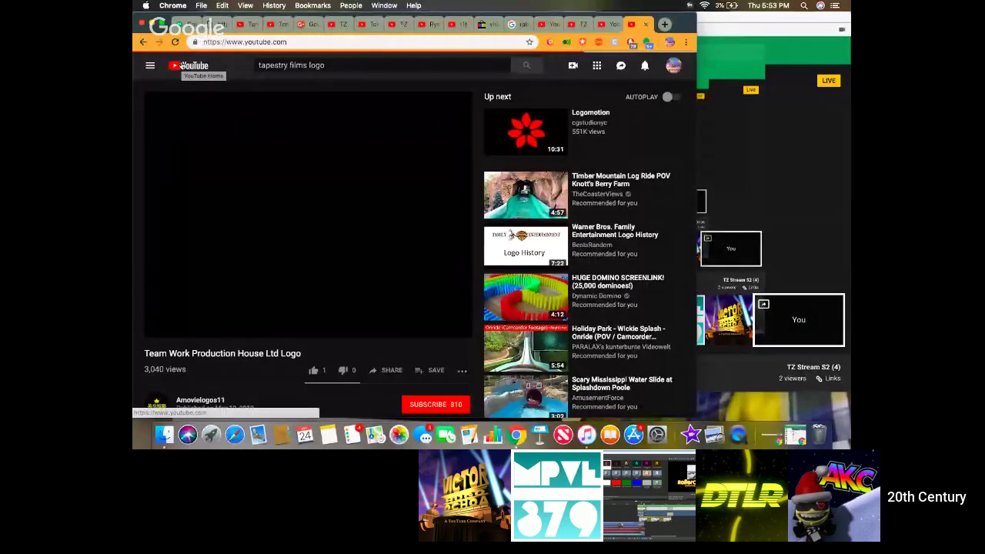
click(181, 65)
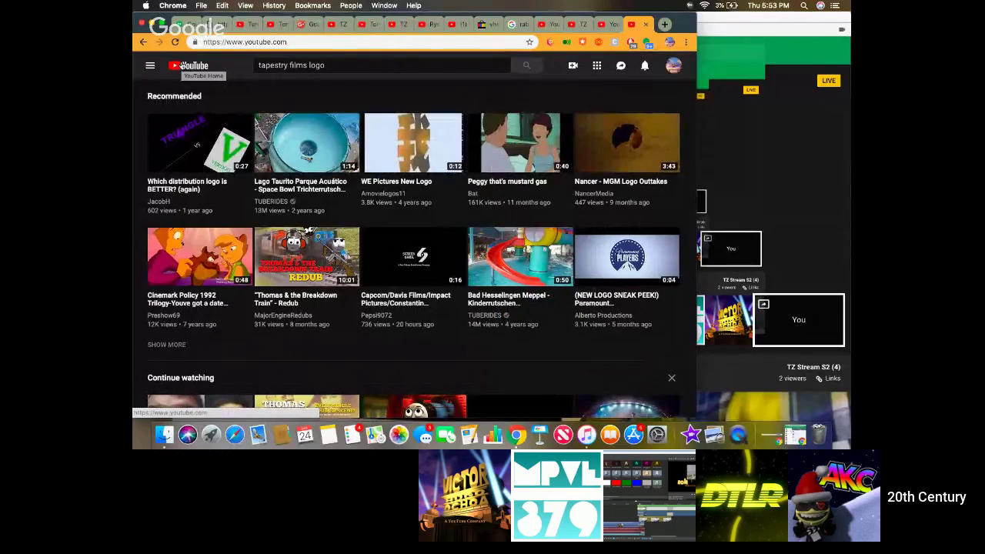
click(190, 154)
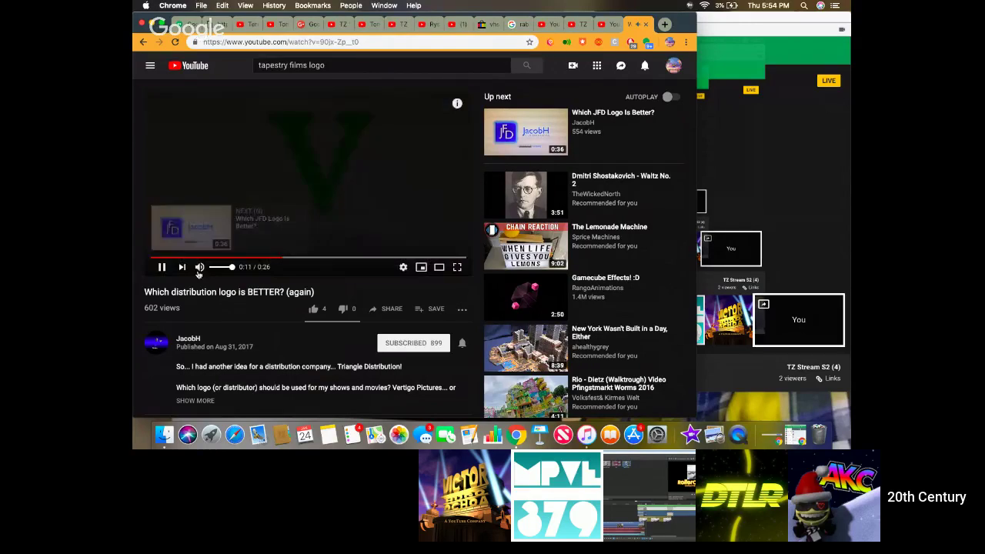
key(XF86AudioRaiseVolume)
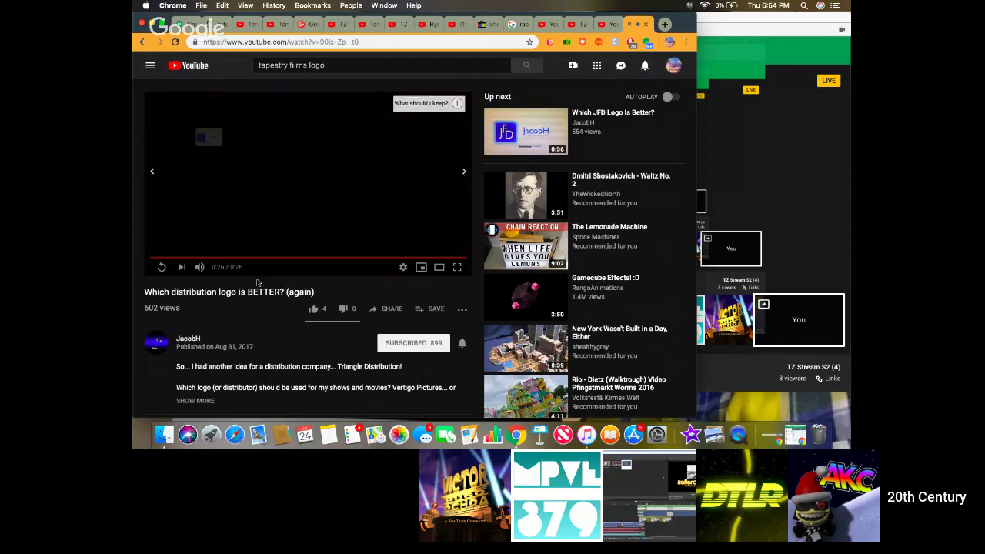
click(156, 266)
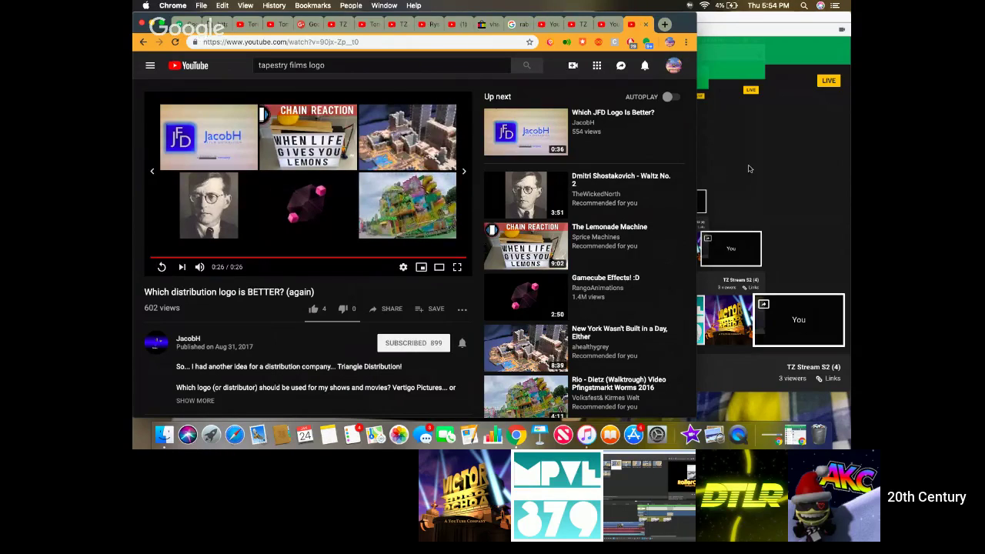
Switch to the shared VEGAS Pro project, apply the 3D Cascade presets Curtain and Top to Bottom to the starts of the title text events, and preview them.
click(781, 203)
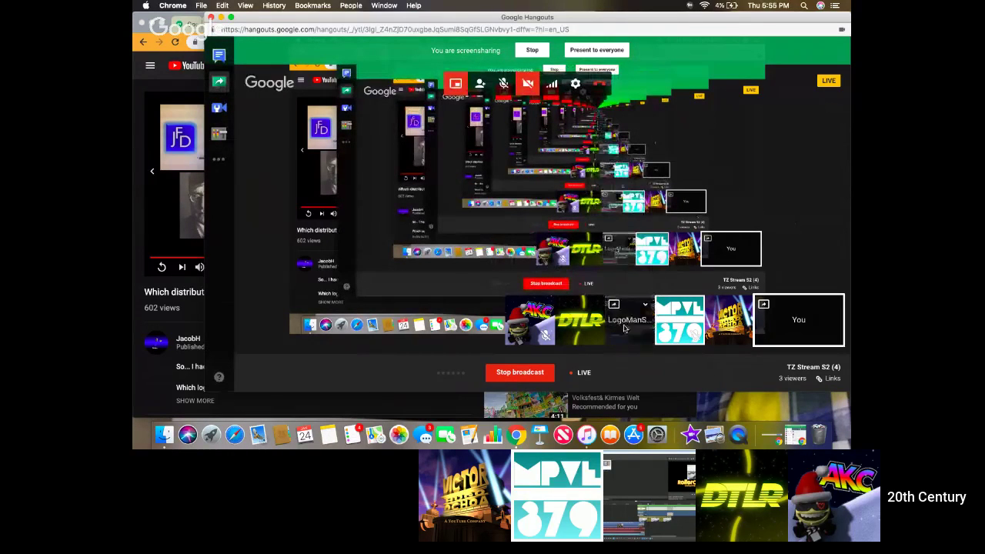
drag(231, 74, 453, 287)
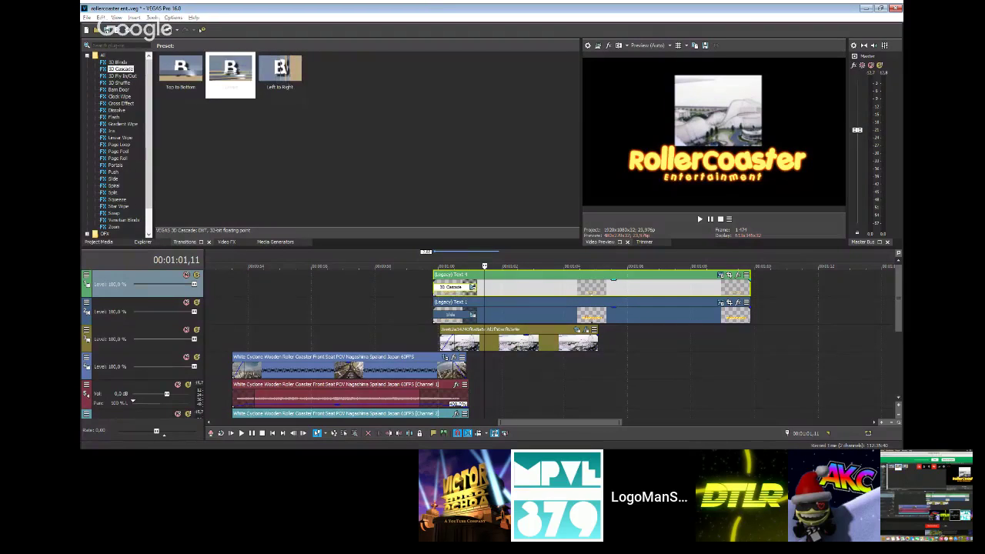
click(447, 257)
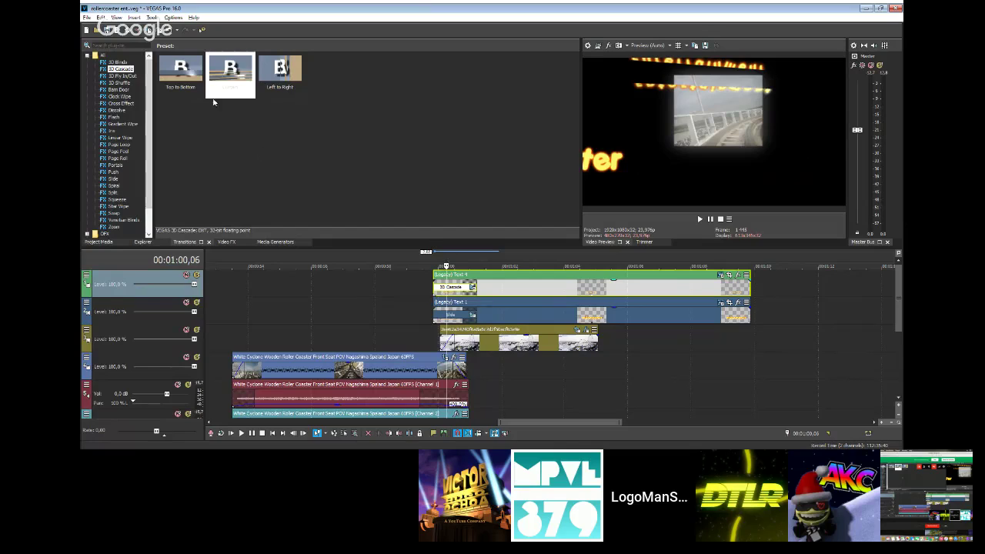
drag(180, 73, 459, 295)
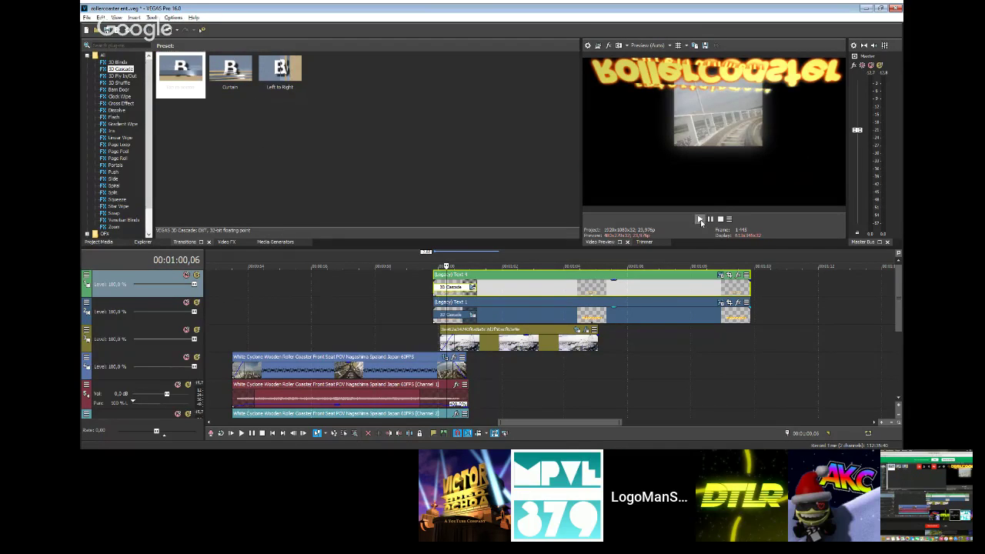
click(700, 219)
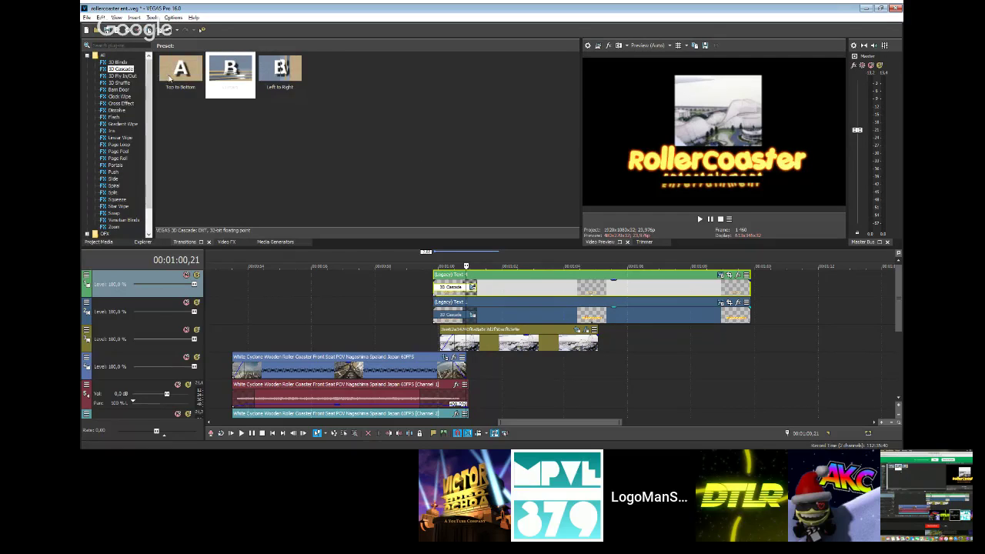
Try the Top to Bottom and Left to Right 3D Cascade presets on the "Entertainment" title and play back its opening.
click(169, 77)
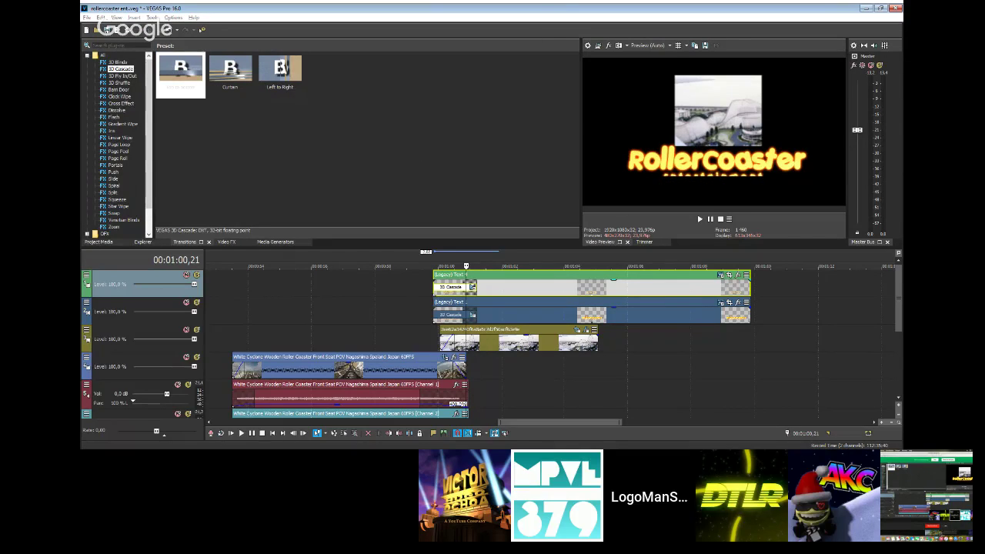
click(280, 73)
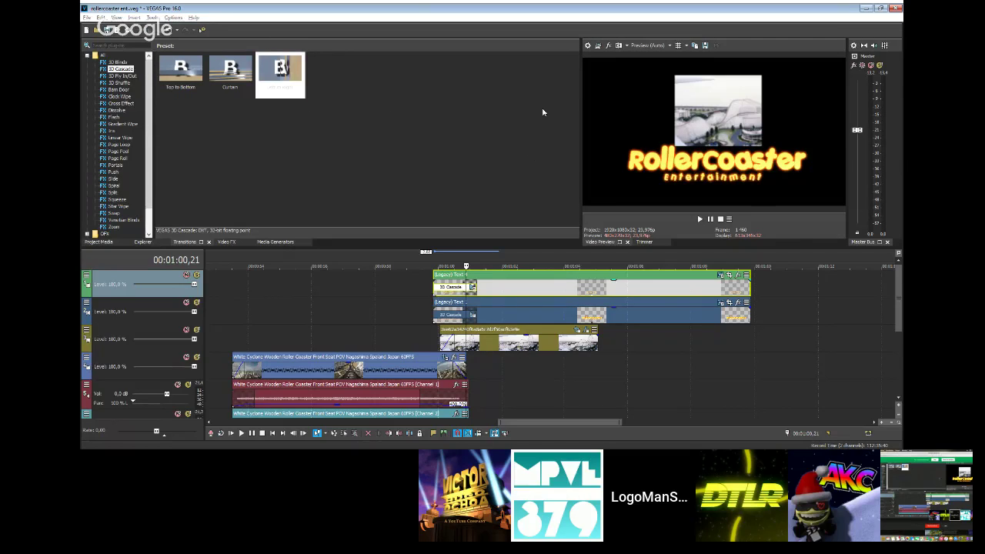
click(429, 258)
key(space)
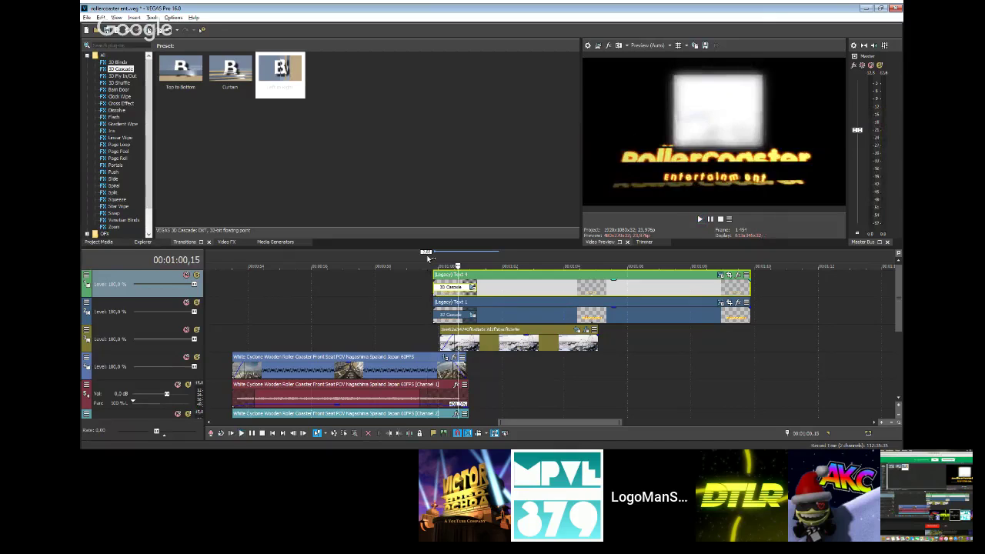
key(space)
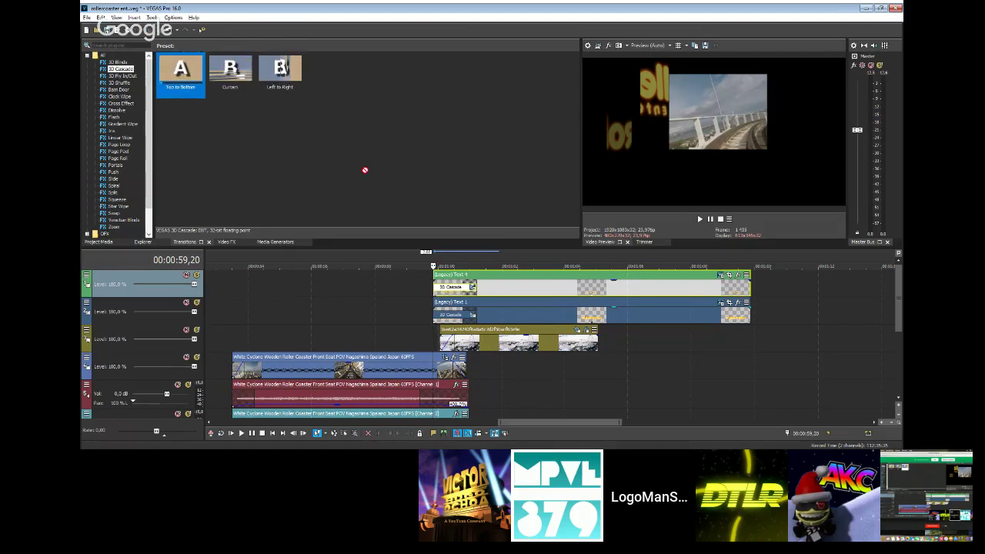
Apply the Top to Bottom 3D Cascade preset to the "Entertainment" title and play the title animation to check it.
click(699, 219)
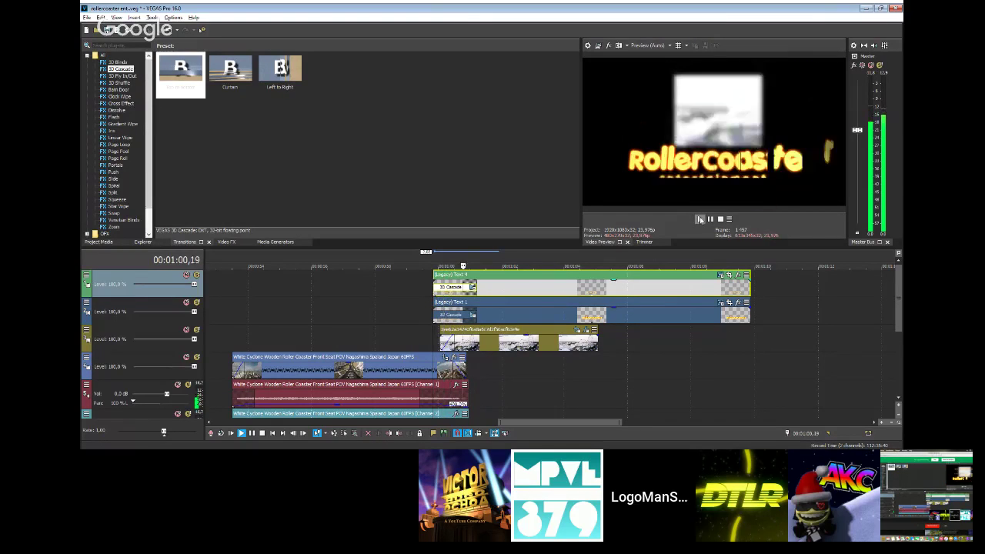
click(712, 221)
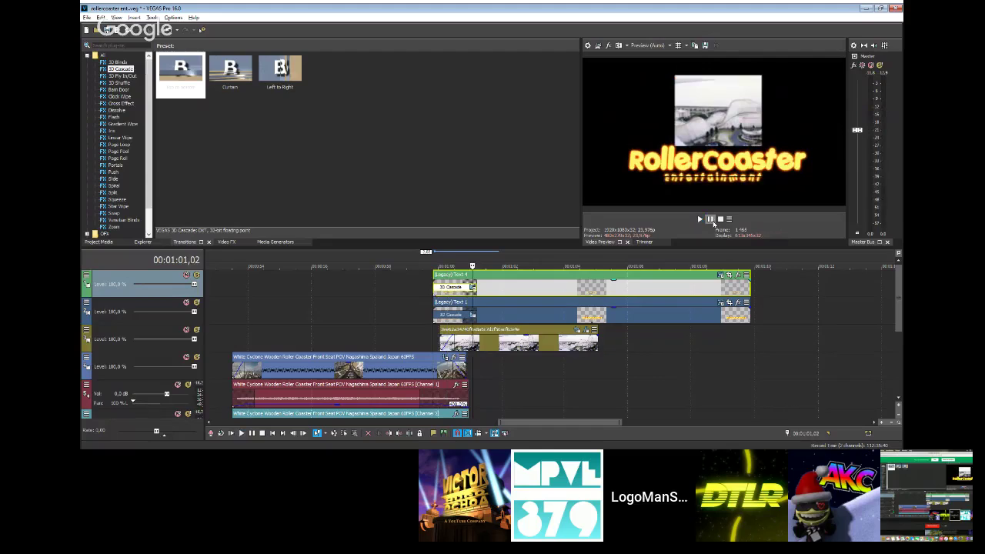
click(711, 221)
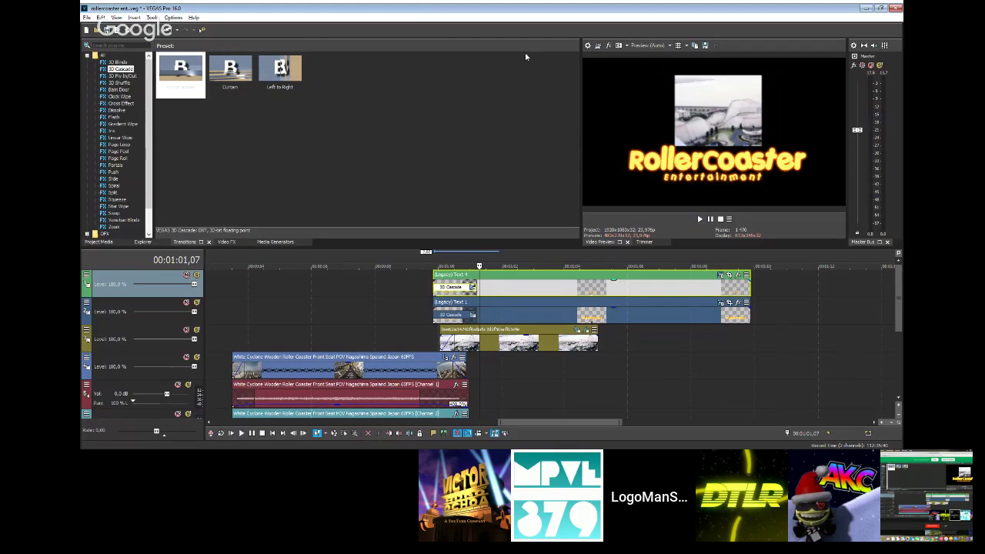
key(space)
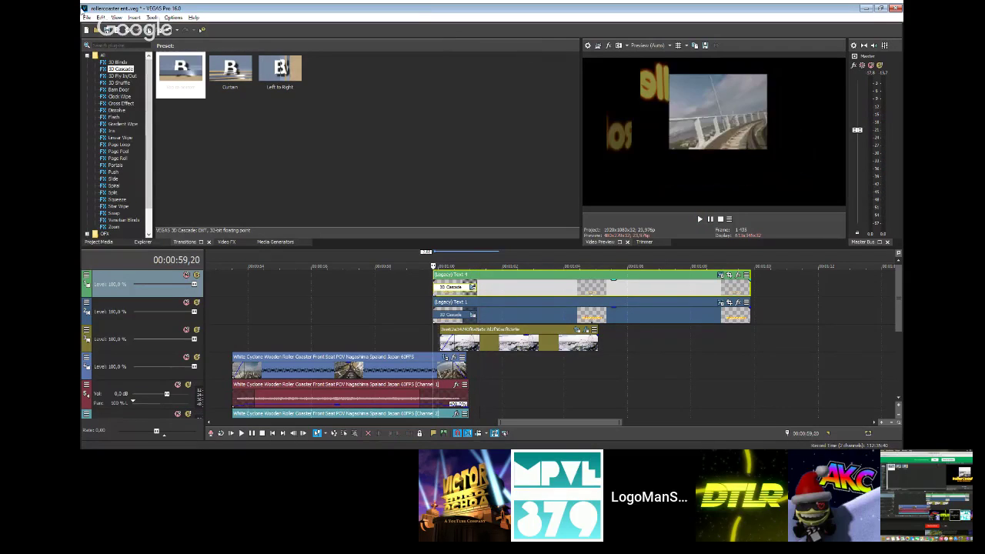
Save the roller coaster project and close the video editor.
key(ctrl+s)
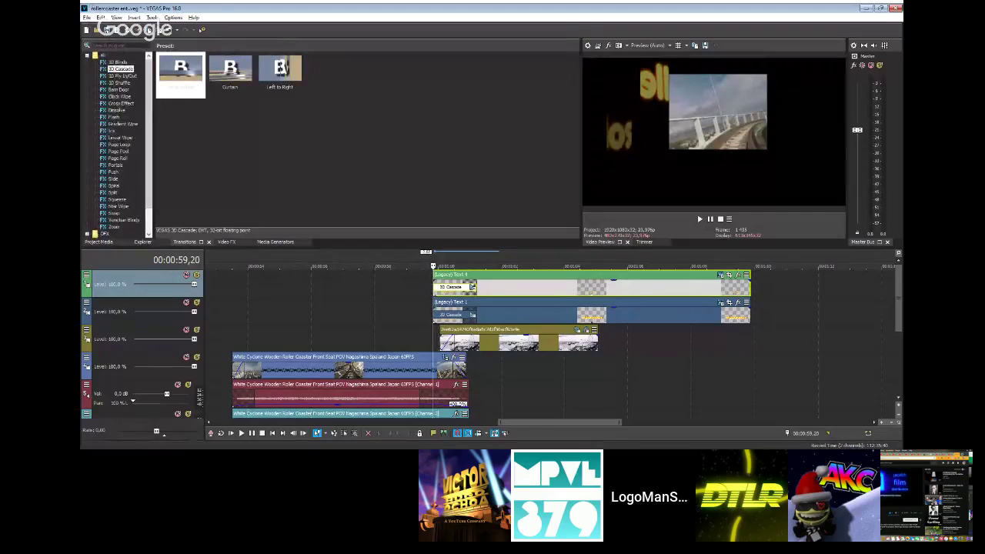
click(897, 9)
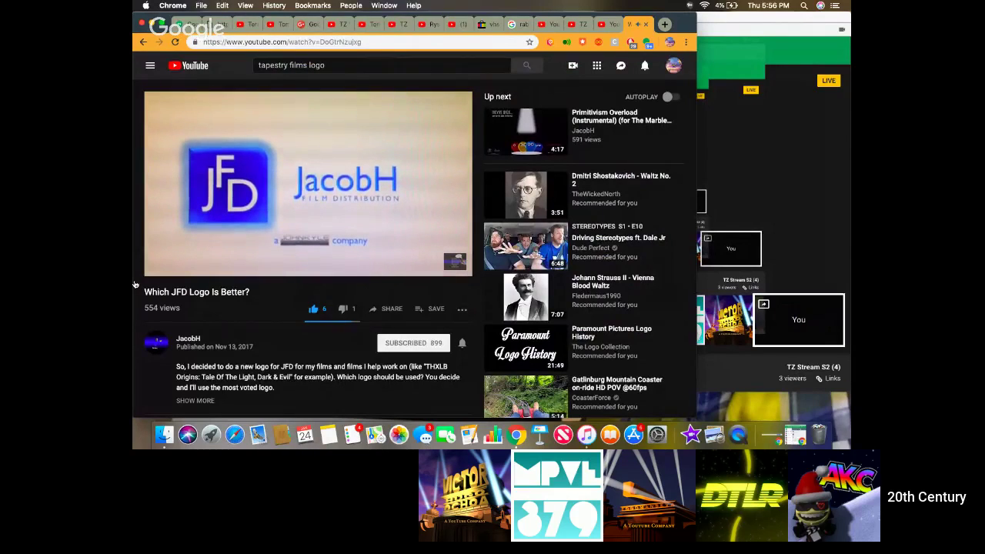
On YouTube, open the suggested "Primitivism Overload (Instrumental)" video and pause it.
mouse_move(155, 256)
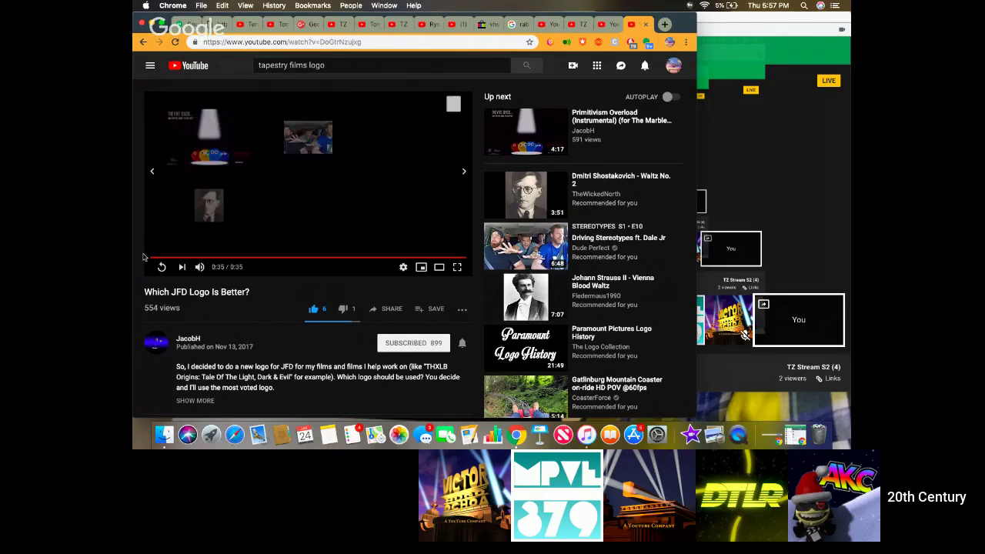
click(522, 118)
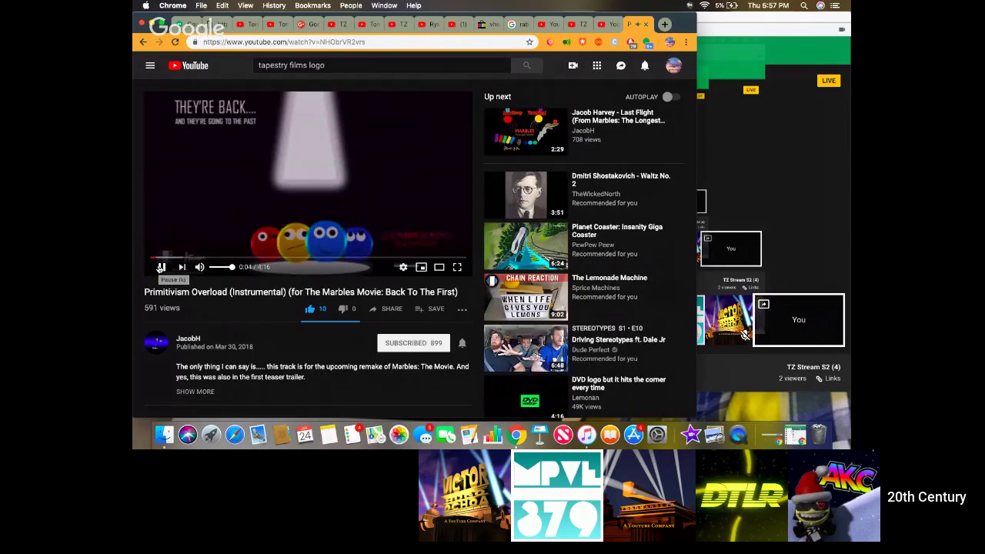
click(161, 267)
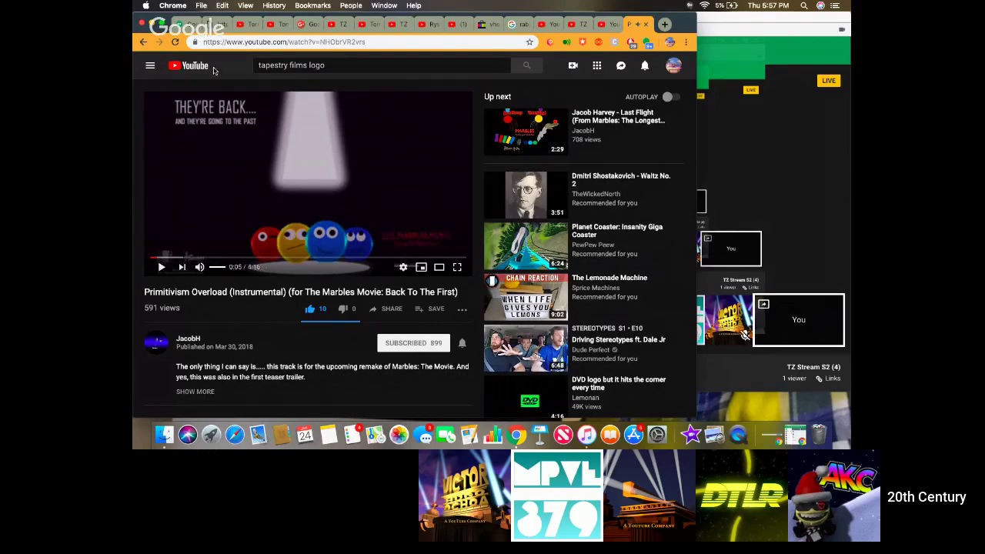
Browse the YouTube home recommendations, refresh them, and play "Henan Film & TV Production Group Logo".
click(195, 67)
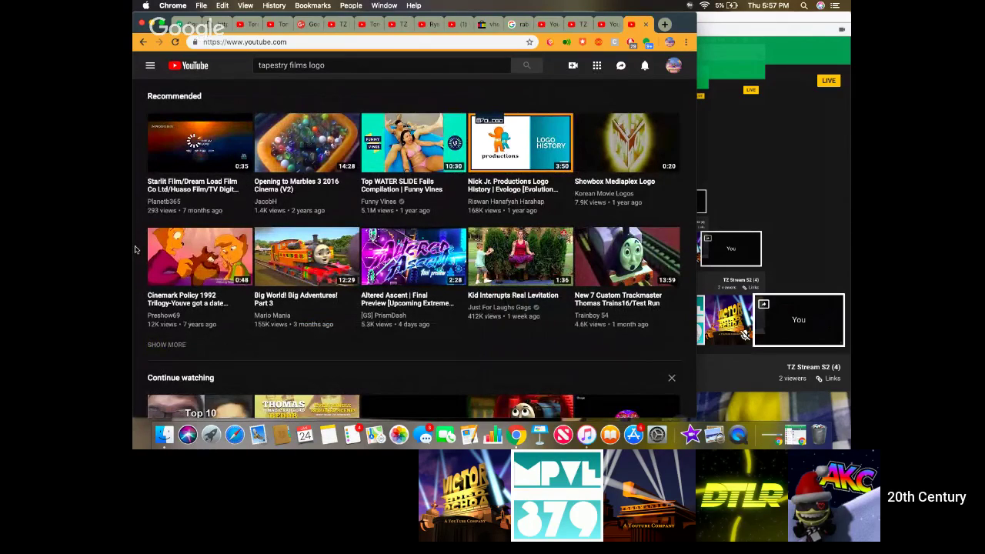
scroll(134, 248, down, 3)
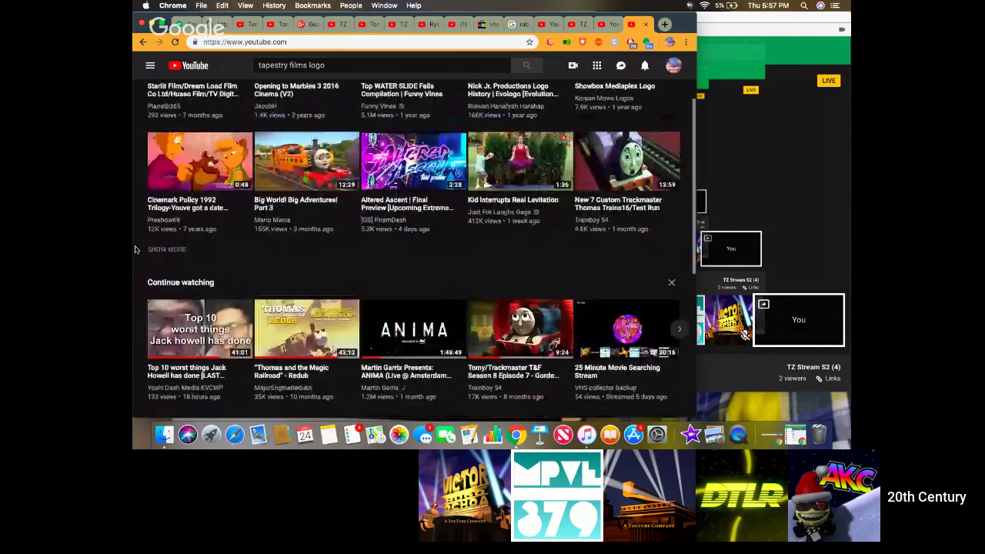
scroll(135, 249, down, 15)
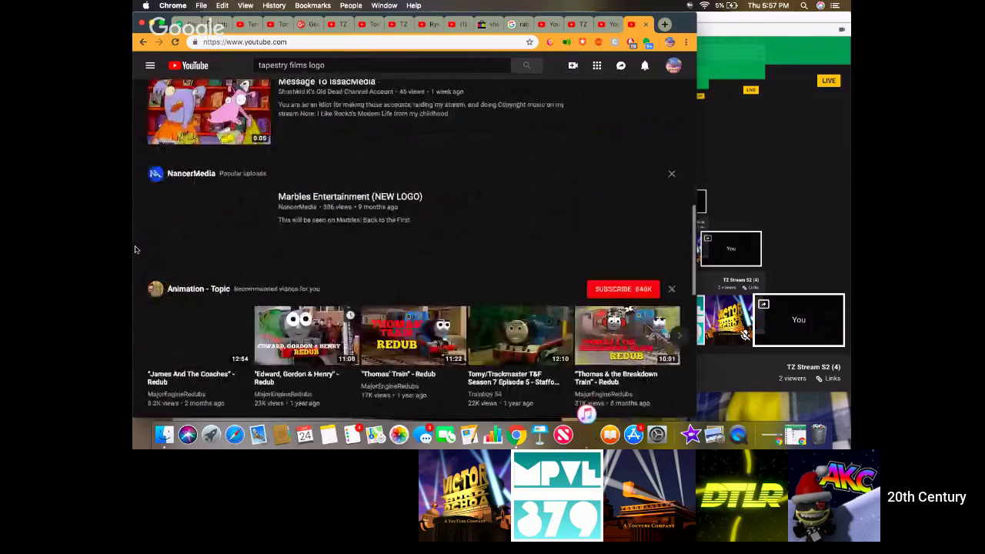
scroll(135, 248, down, 2)
scroll(134, 248, up, 2)
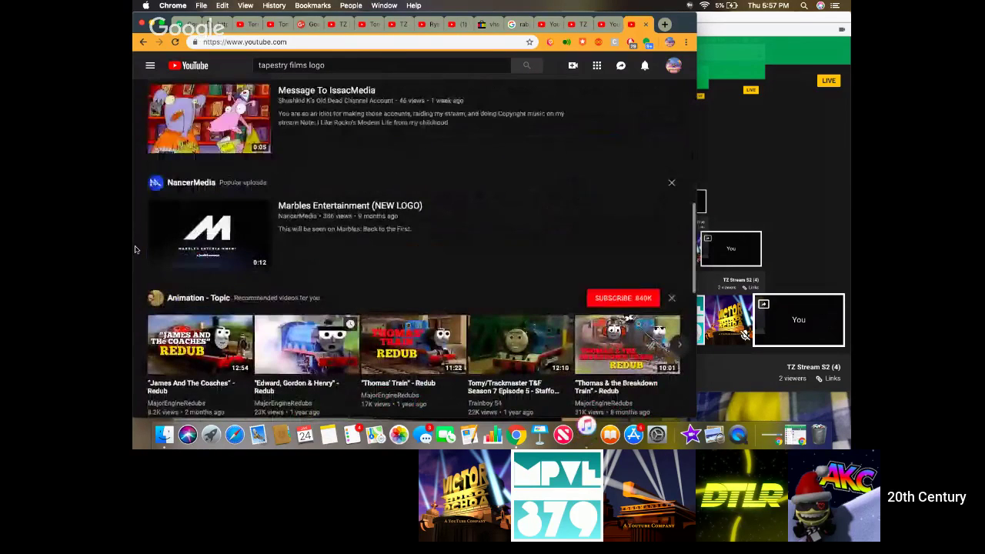
scroll(135, 248, up, 10)
scroll(134, 249, up, 5)
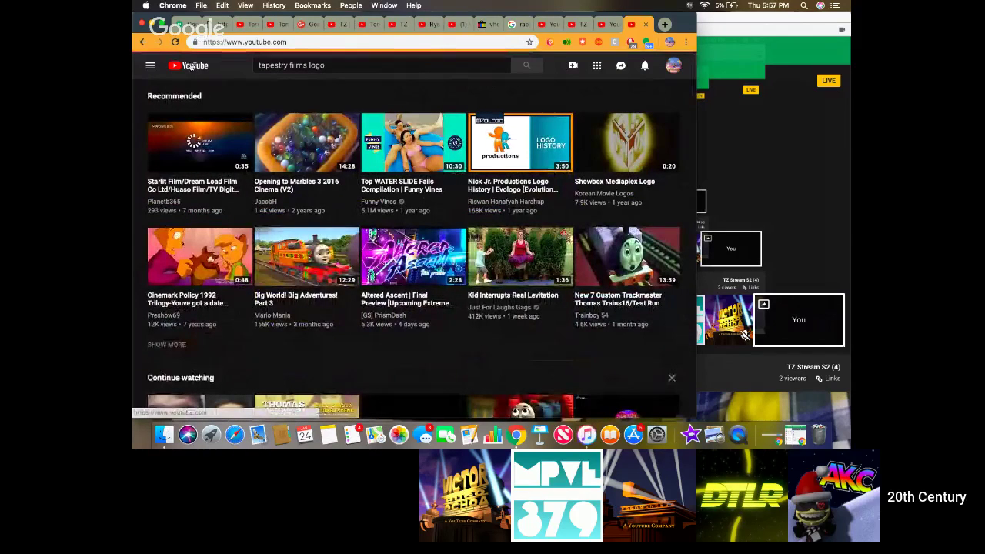
click(191, 67)
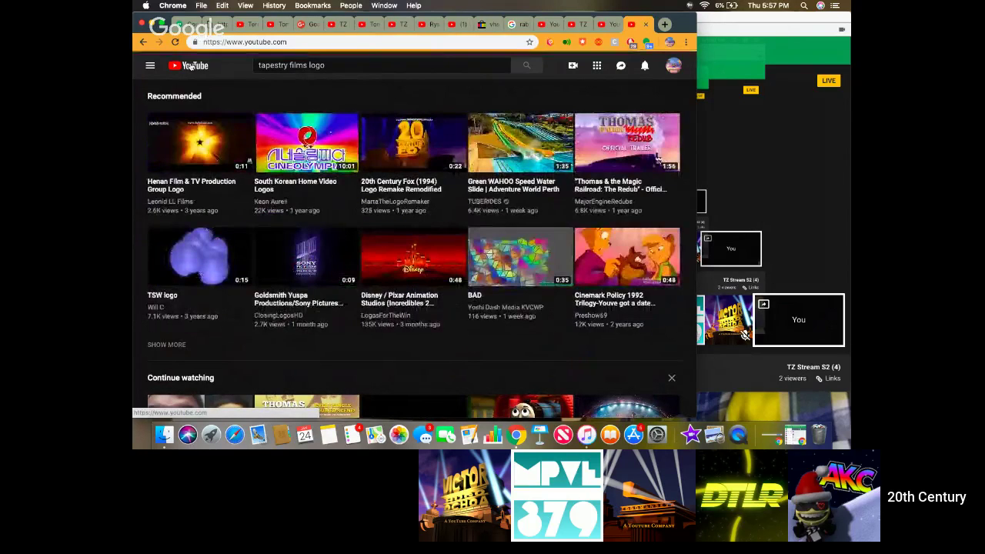
click(174, 159)
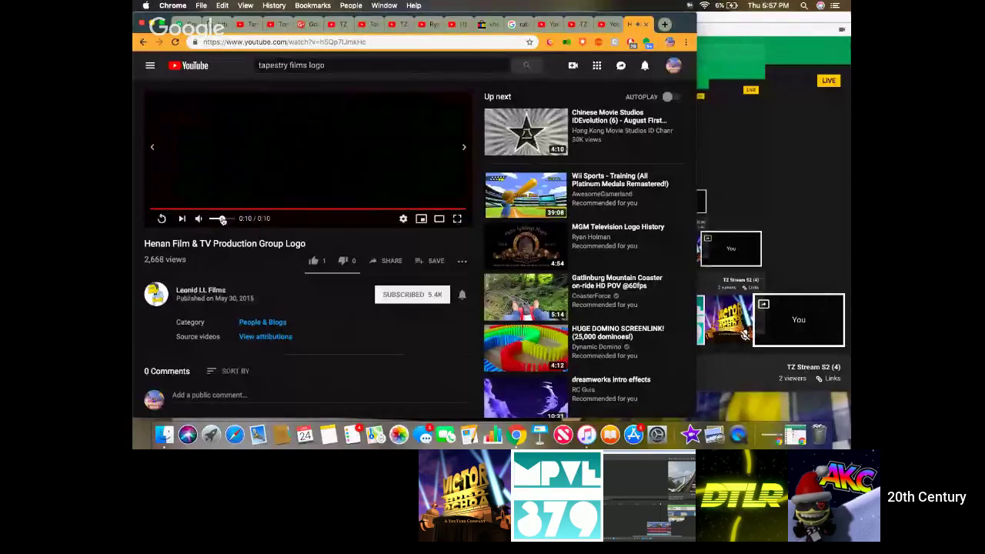
Clear the old "tapestry films logo" query from the YouTube search box.
click(346, 64)
key(super+a)
key(BackSpace)
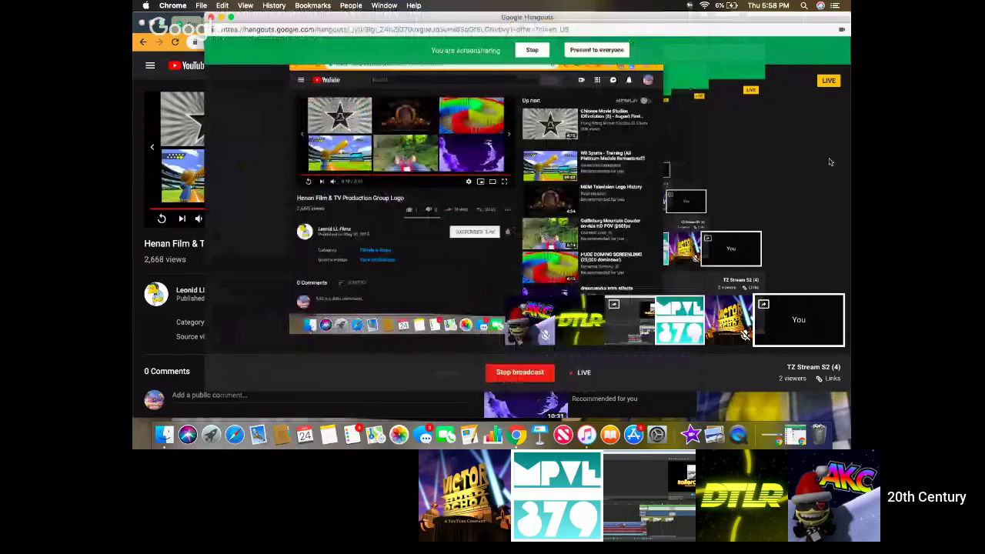
Switch to the VEGAS Pro project and add a default (Legacy) Text event on a new track above the existing title tracks.
click(275, 242)
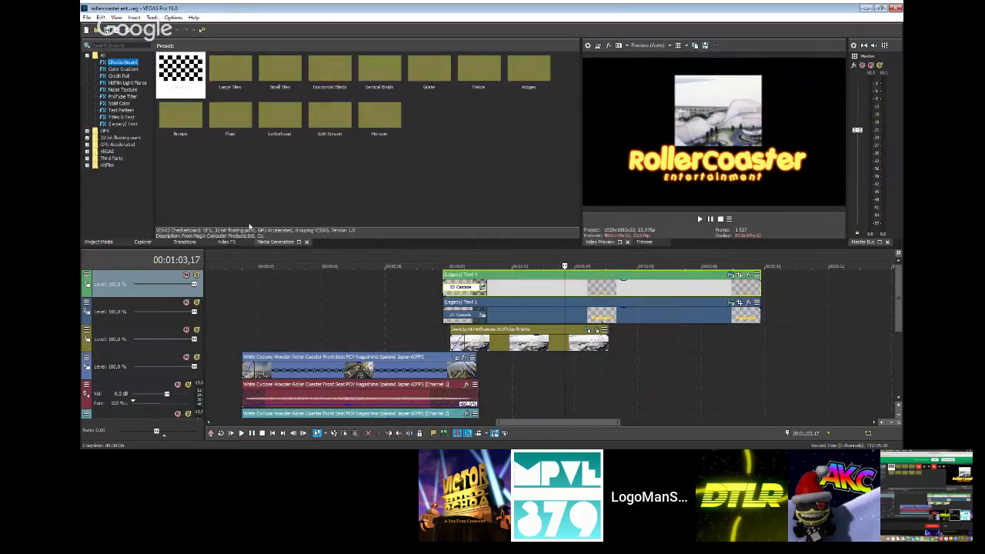
click(123, 124)
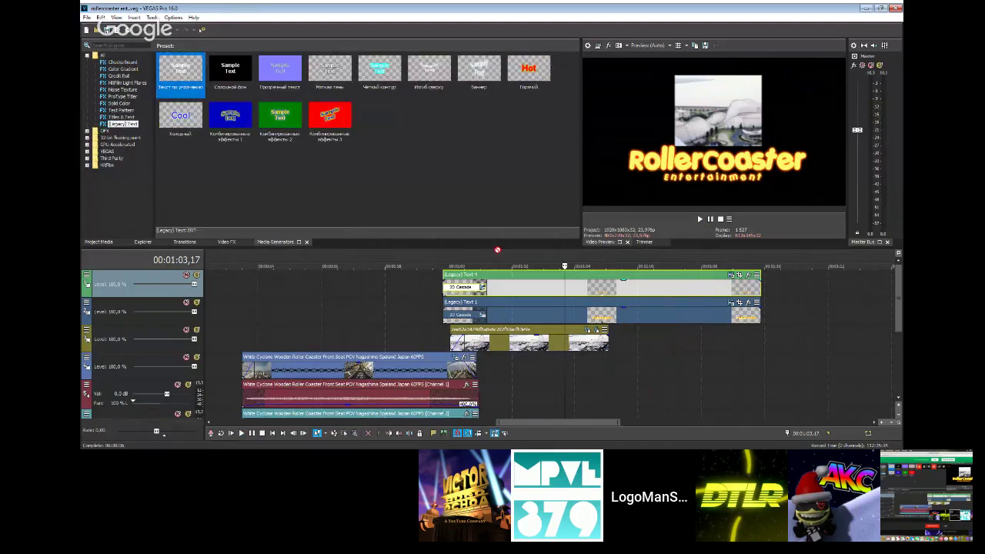
mouse_move(512, 263)
mouse_down()
mouse_move(521, 250)
mouse_move(509, 252)
mouse_up()
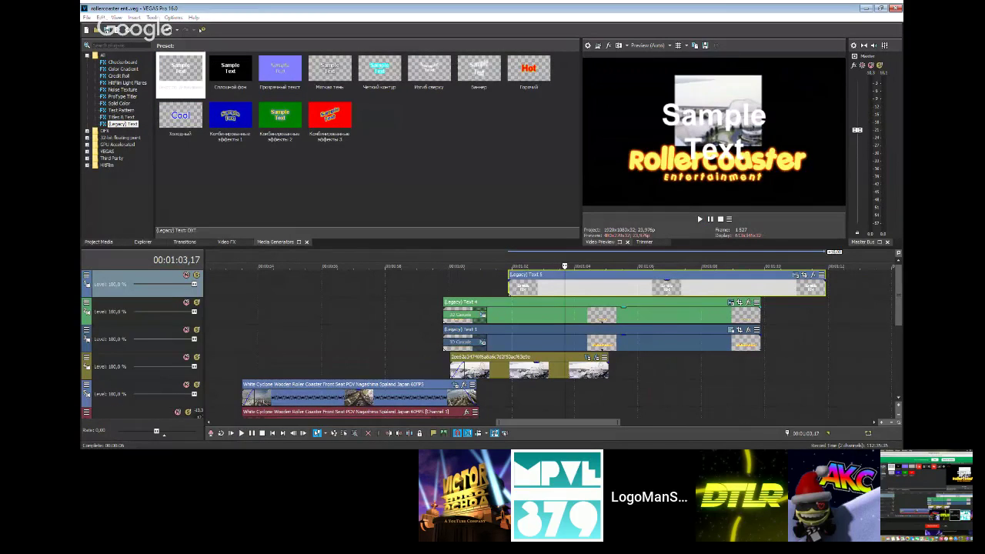
Set the new text event to "A Division of WaterSlide Entertainment", shrunk and centred beneath the Rollercoaster Entertainment logo.
text(A)
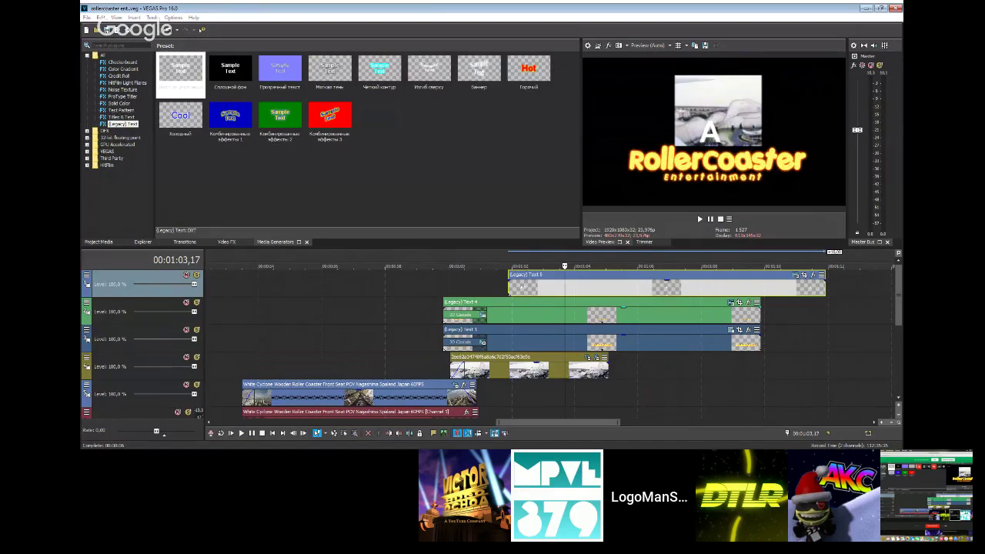
text( Division of)
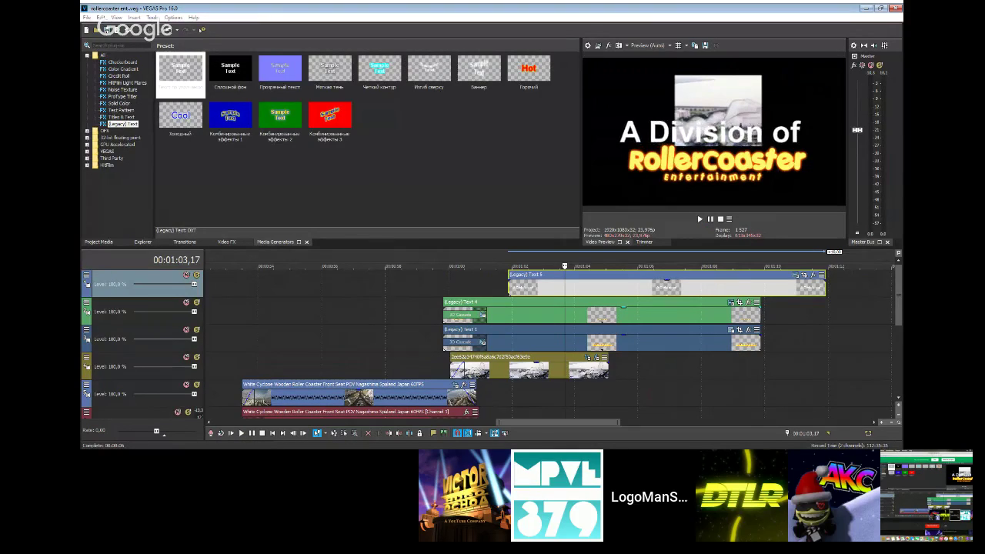
text( WaterSl)
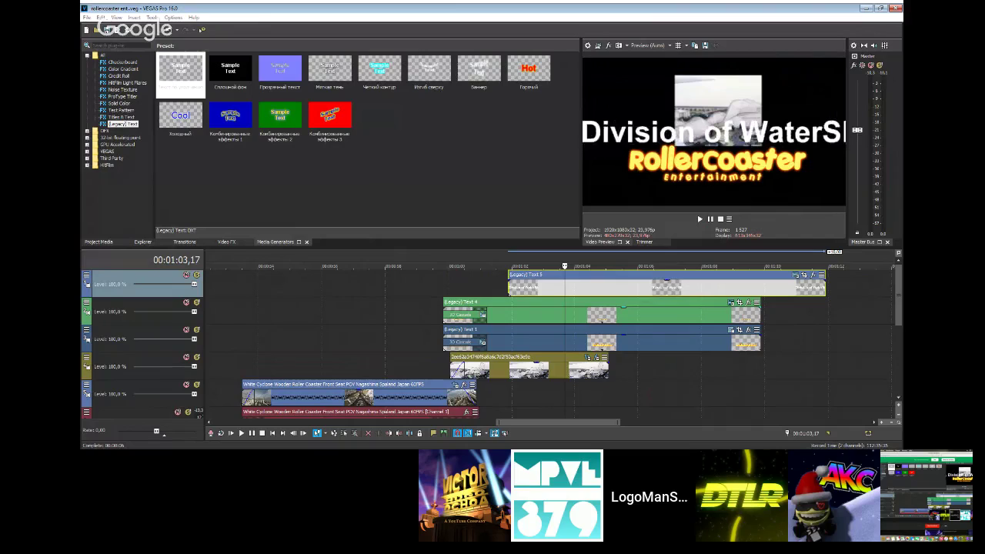
text(ide Ent)
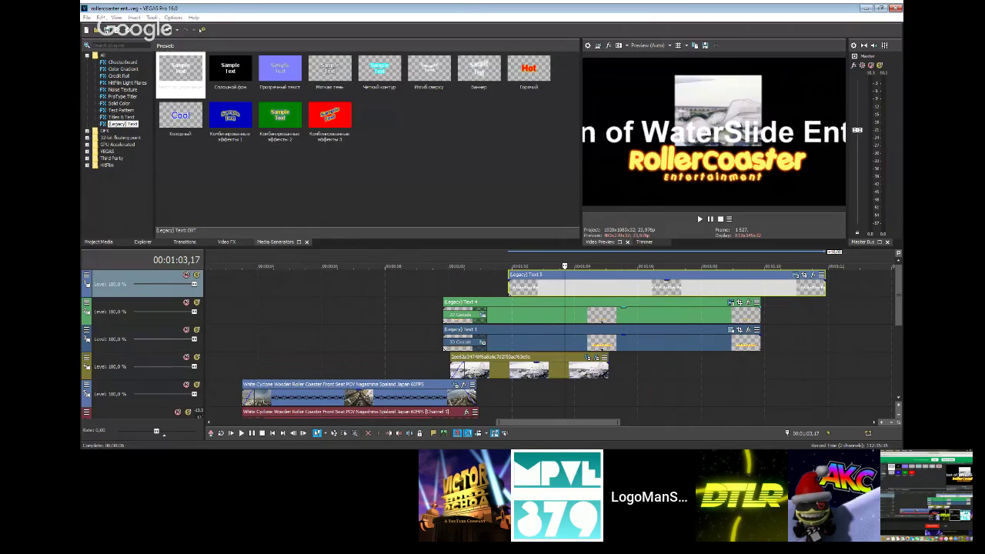
key(BackSpace)
text(tertainment)
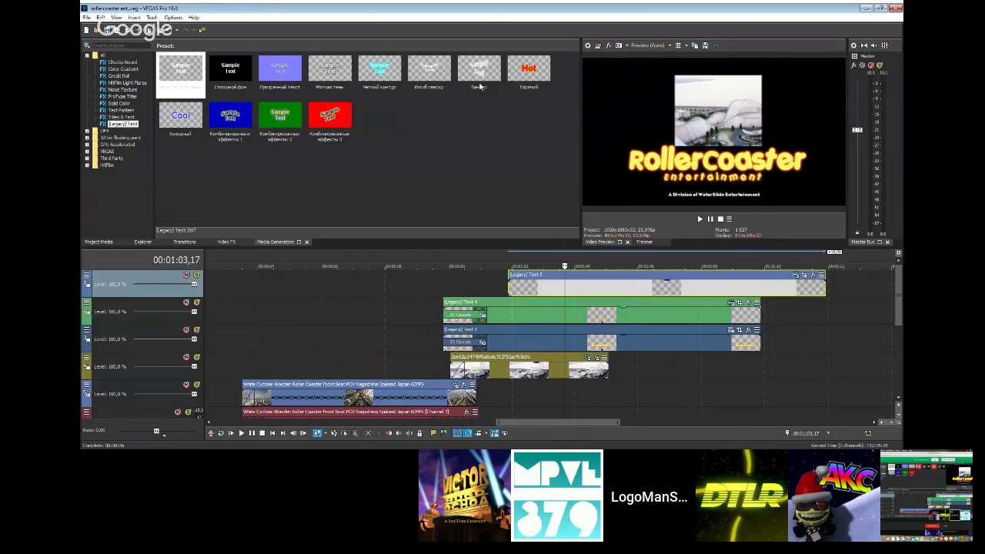
Add a short fade-in to the "A Division of WaterSlide Entertainment" text event and play back the title section.
click(461, 261)
key(space)
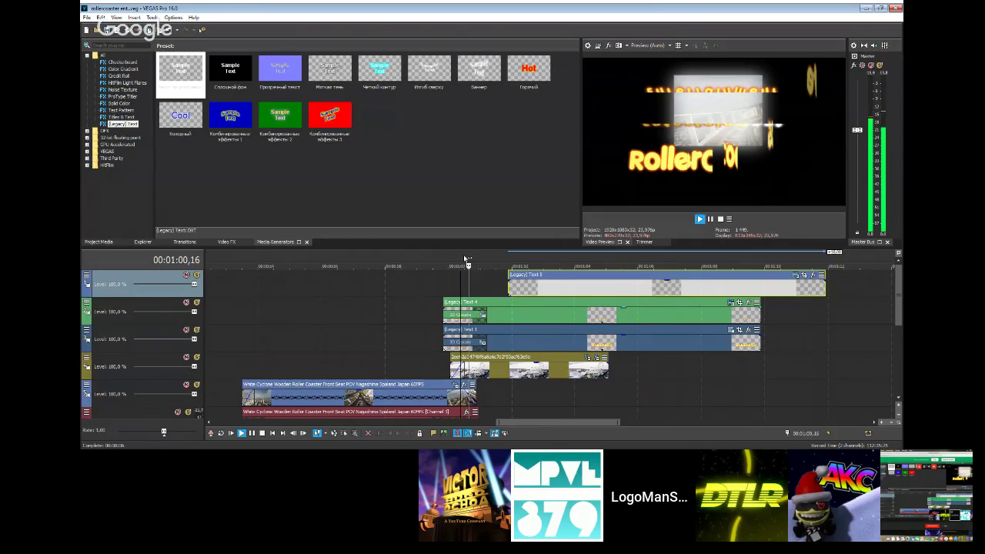
key(Return)
click(503, 261)
key(space)
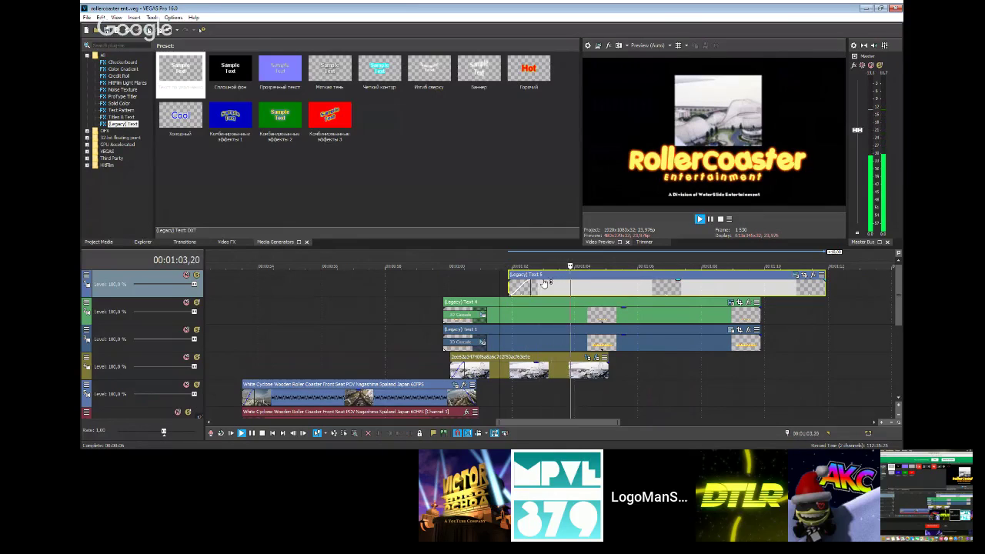
key(Return)
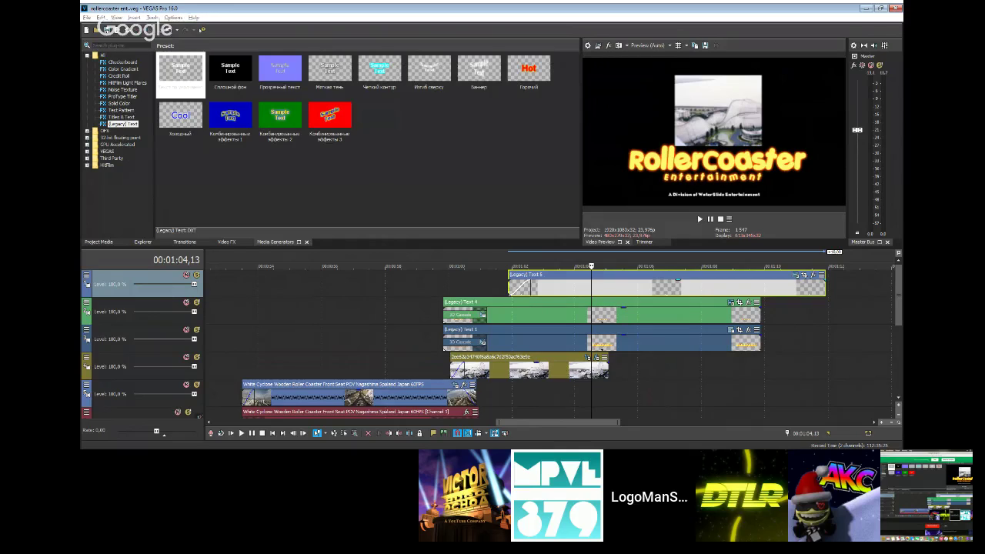
Play to the fully revealed logo and save that frame as a Best (Full) quality snapshot in the project media.
click(517, 271)
key(space)
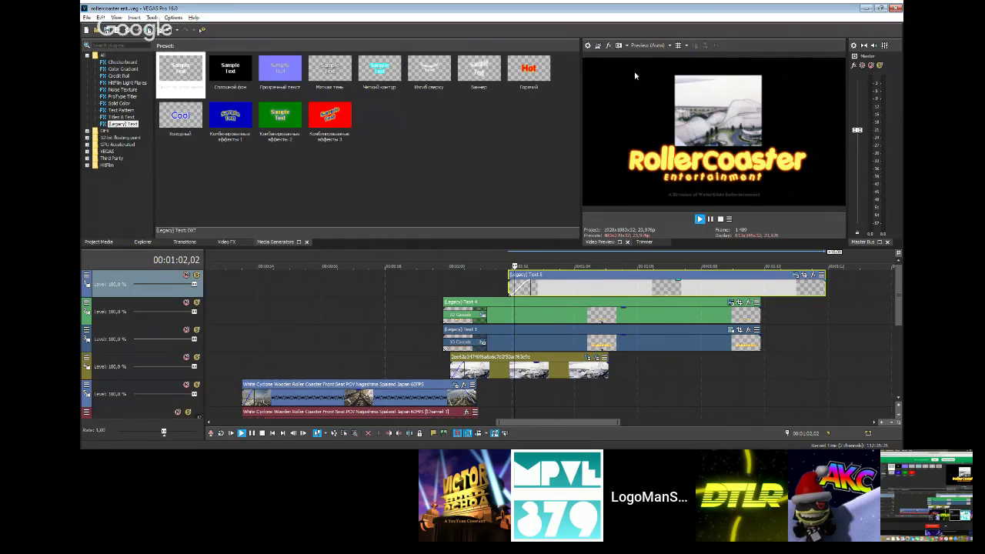
key(Return)
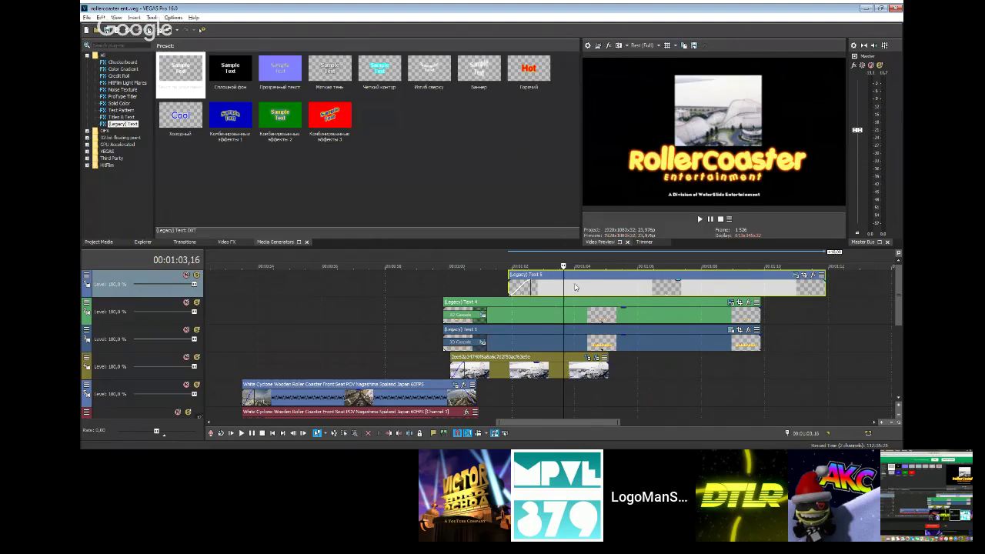
key(alt+6)
Split the text and picture events at 00:01:04,22 and delete the parts after the split.
click(604, 292)
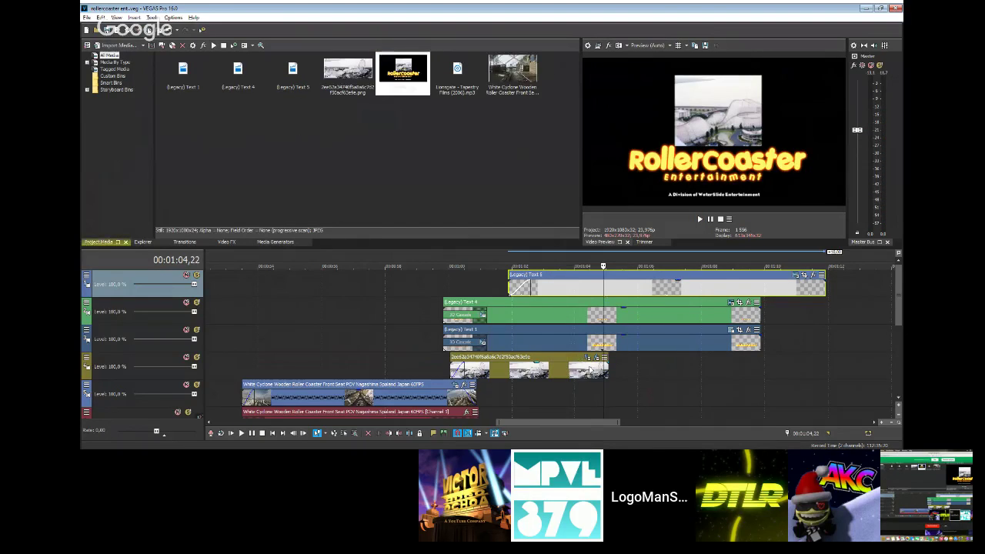
key(ctrl+a)
key(s)
key(Delete)
Place the logo snapshot on a new track above the text tracks, starting at about 00:01:02, and preview it.
click(569, 264)
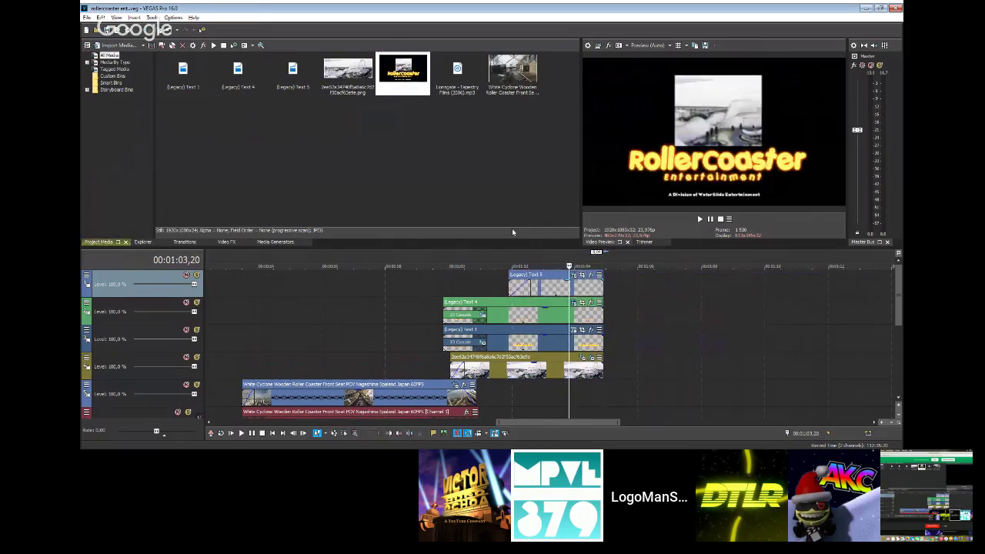
click(517, 264)
key(space)
drag(397, 75, 549, 294)
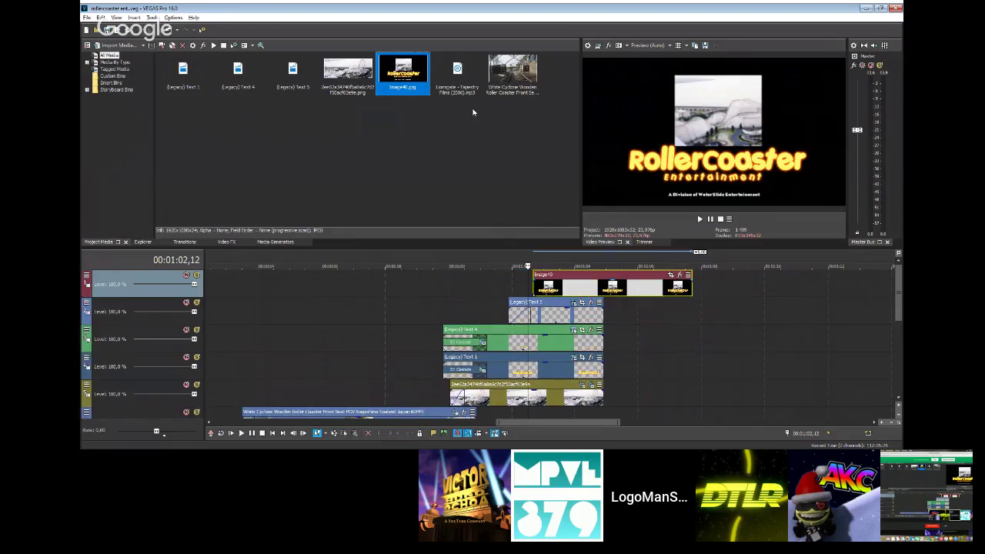
click(699, 219)
click(709, 219)
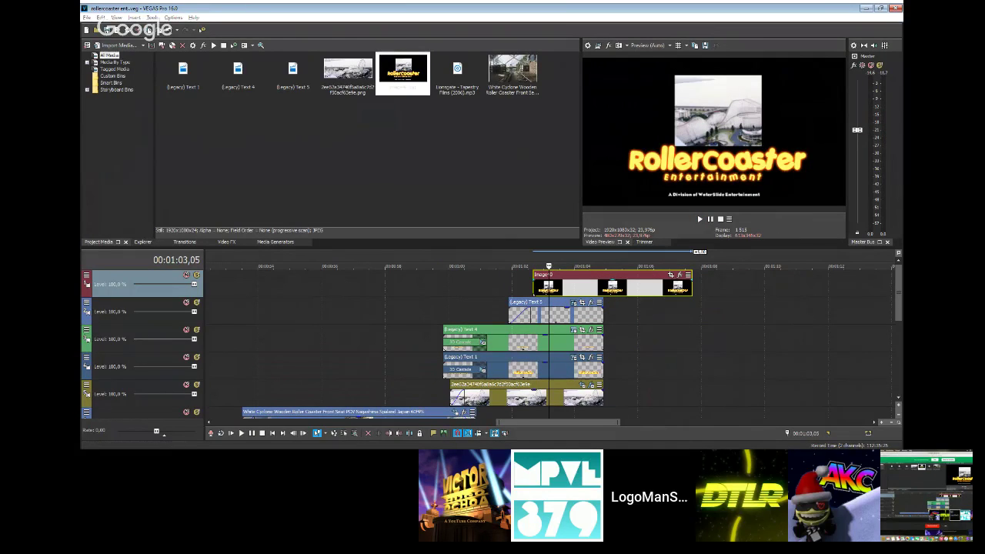
Split the three text events and the picture event beneath the snapshot at 00:01:03,16 and delete the parts after the split.
key(Down)
key(space)
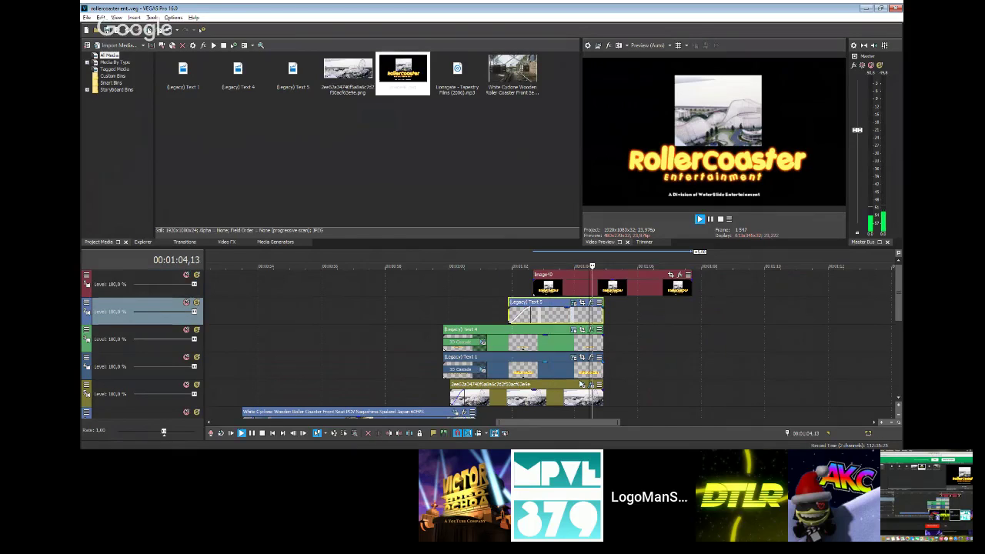
key(space)
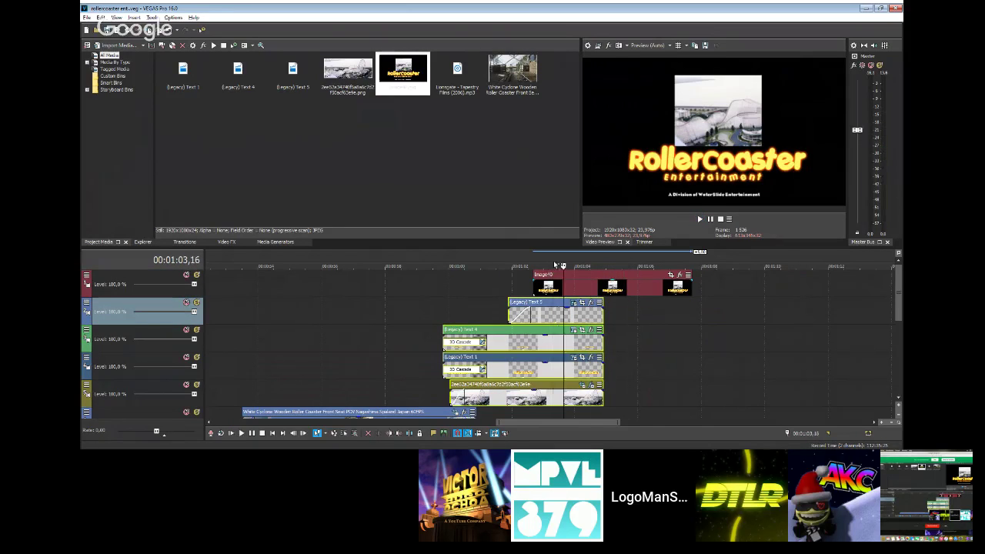
key(s)
key(Delete)
Shorten the snapshot event to end at about 00:01:05 and fade out its end.
click(555, 290)
key(space)
key(Return)
drag(691, 291, 614, 291)
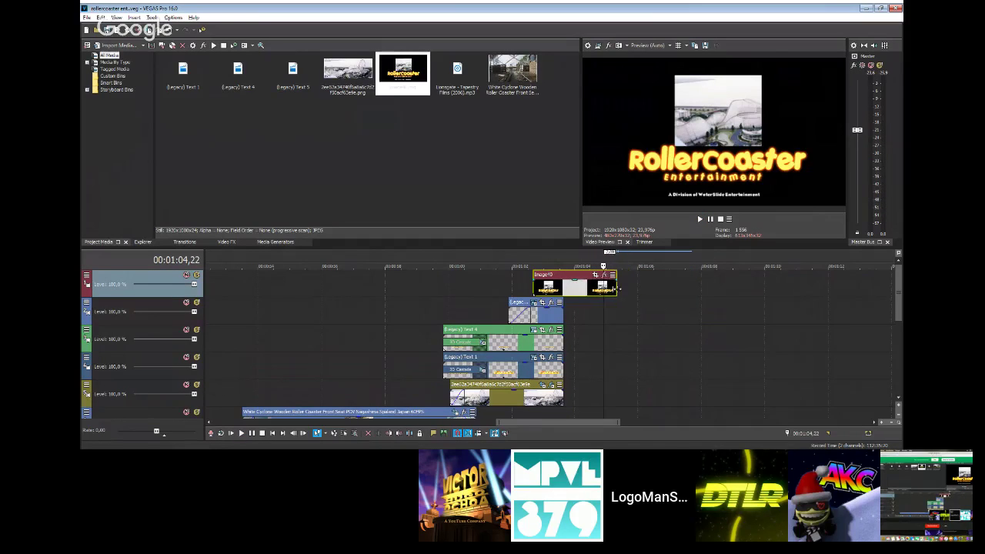
click(600, 265)
key(space)
Select the time range from the start of the Tapestry Films audio to 00:01:05,14 and play back its opening.
drag(623, 308, 242, 308)
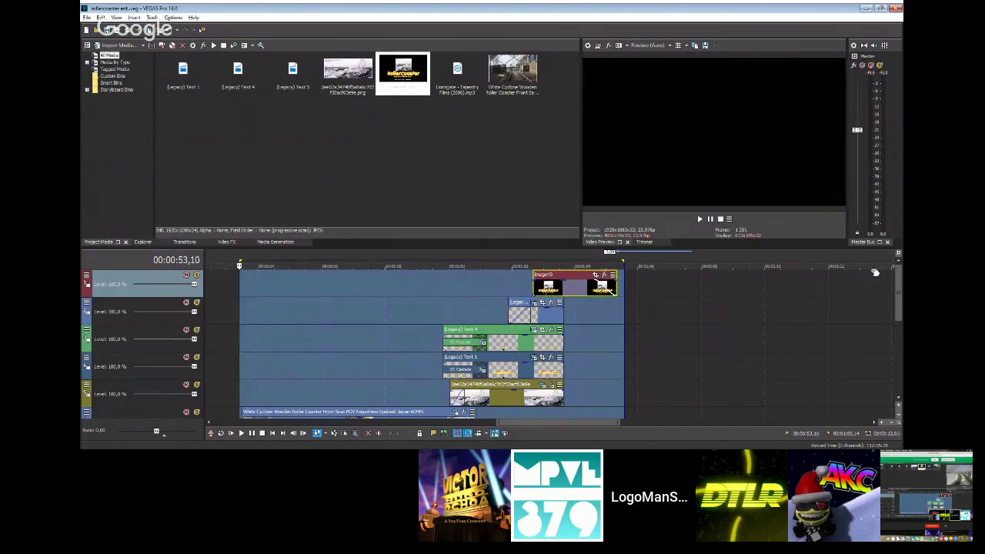
drag(898, 308, 893, 355)
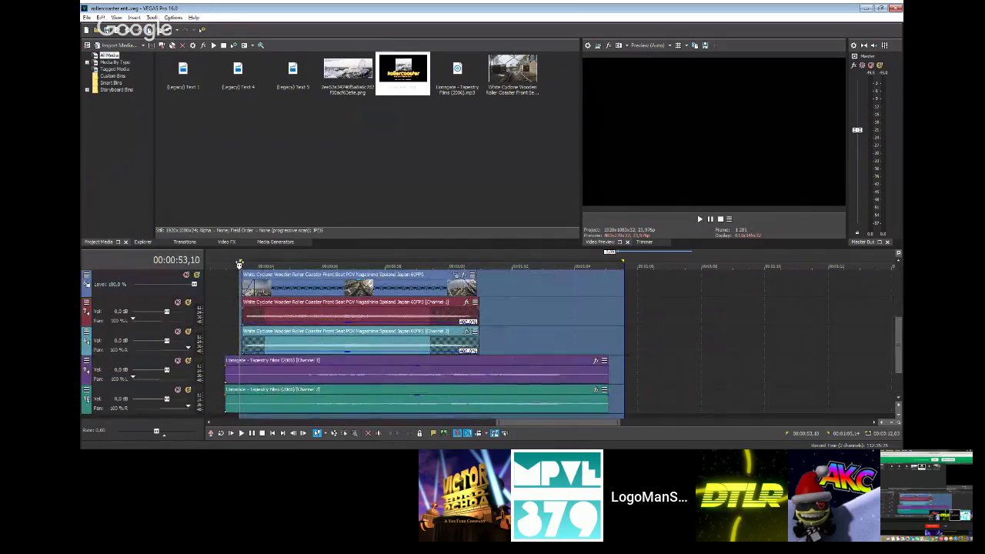
drag(240, 264, 225, 264)
key(space)
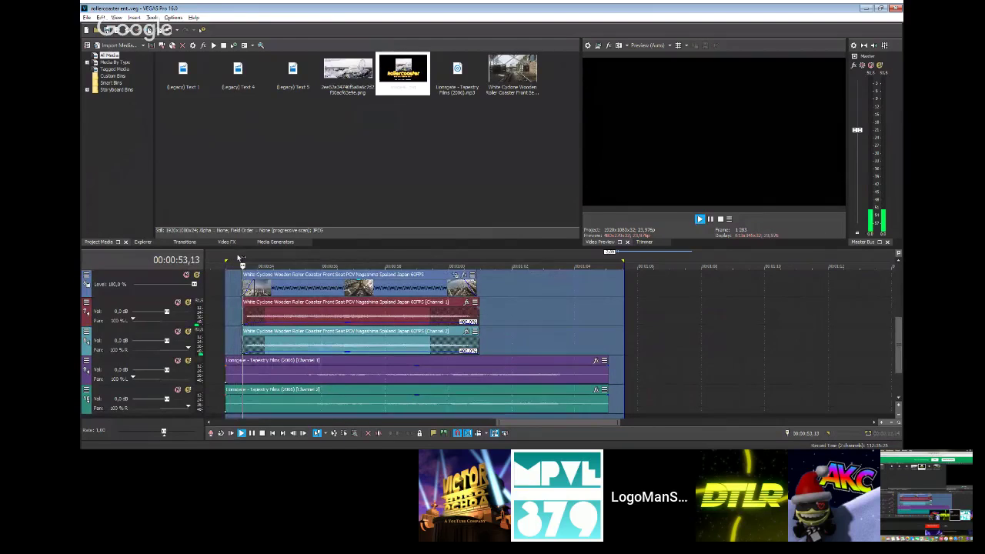
key(Return)
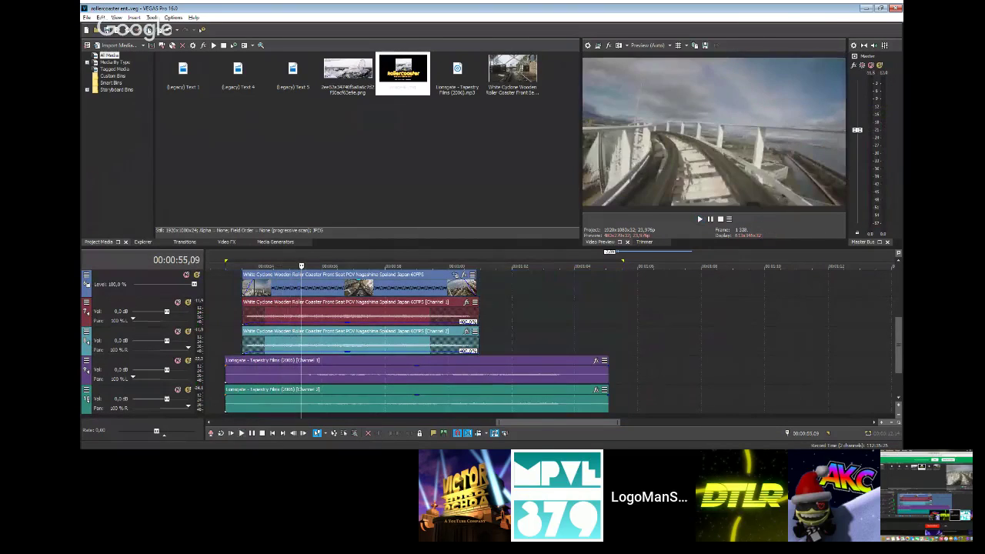